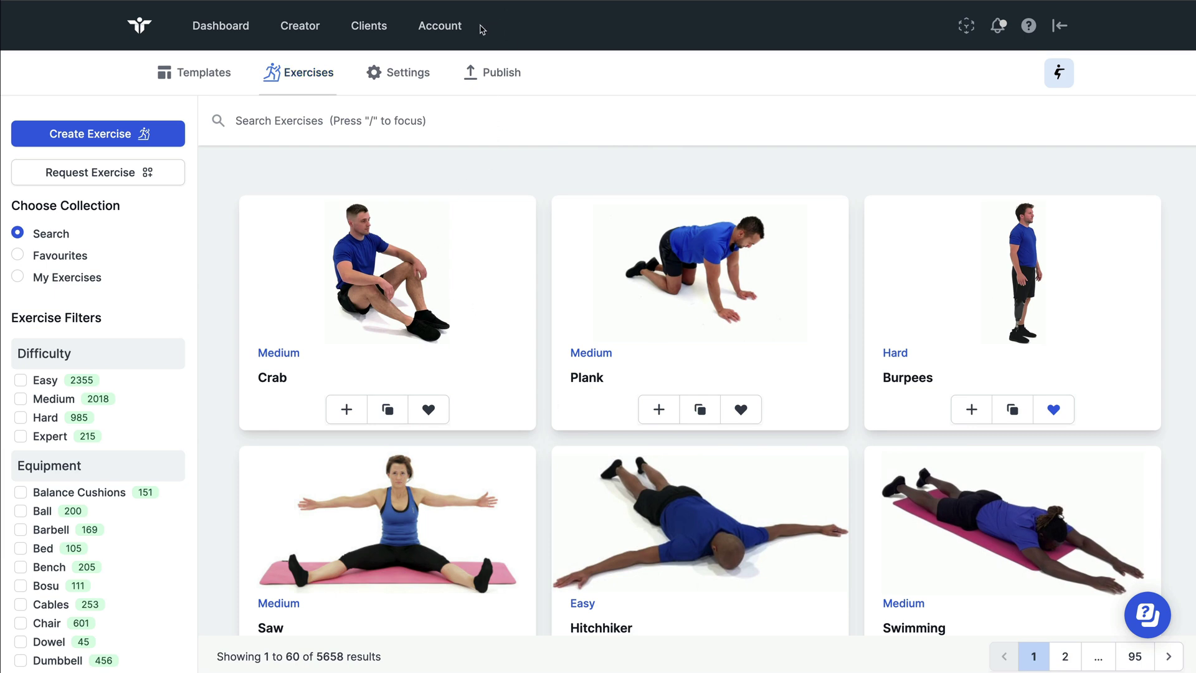
# Go to the Appointments page under Account settings.
pyautogui.click(442, 39)
pyautogui.moveTo(192, 473); pyautogui.dragTo(38, 466)
pyautogui.click(56, 466)
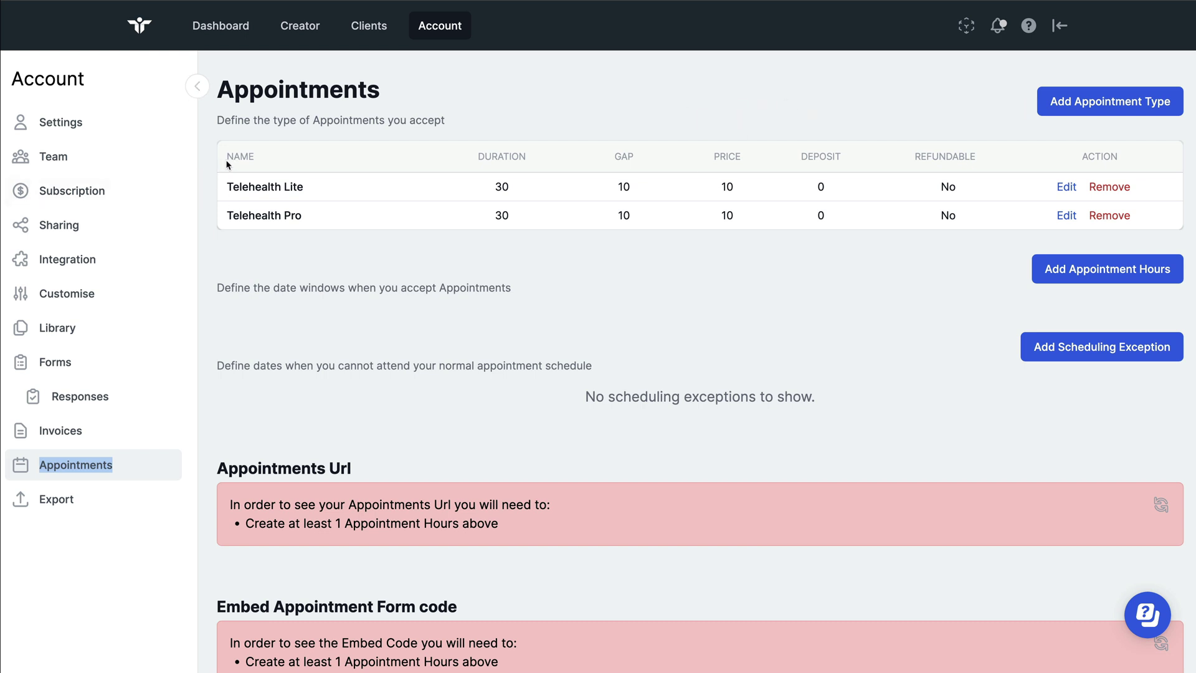
# Start a new appointment type and show the Meeting Type choices.
pyautogui.moveTo(234, 156); pyautogui.dragTo(337, 216)
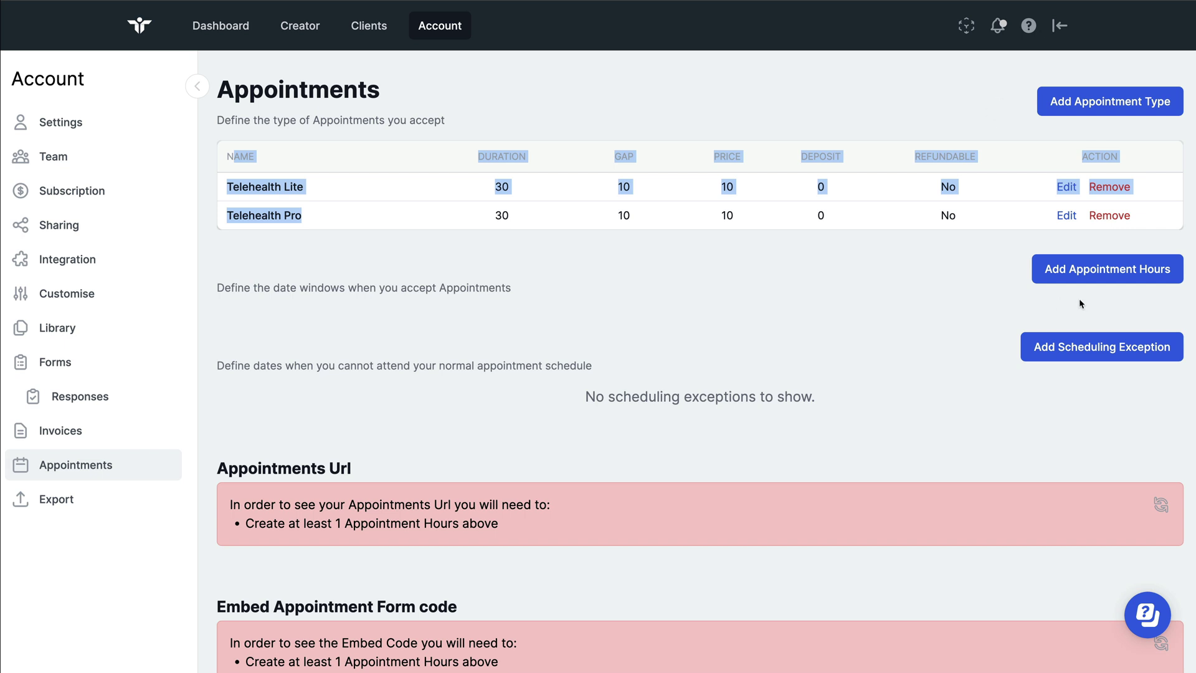
pyautogui.click(1015, 132)
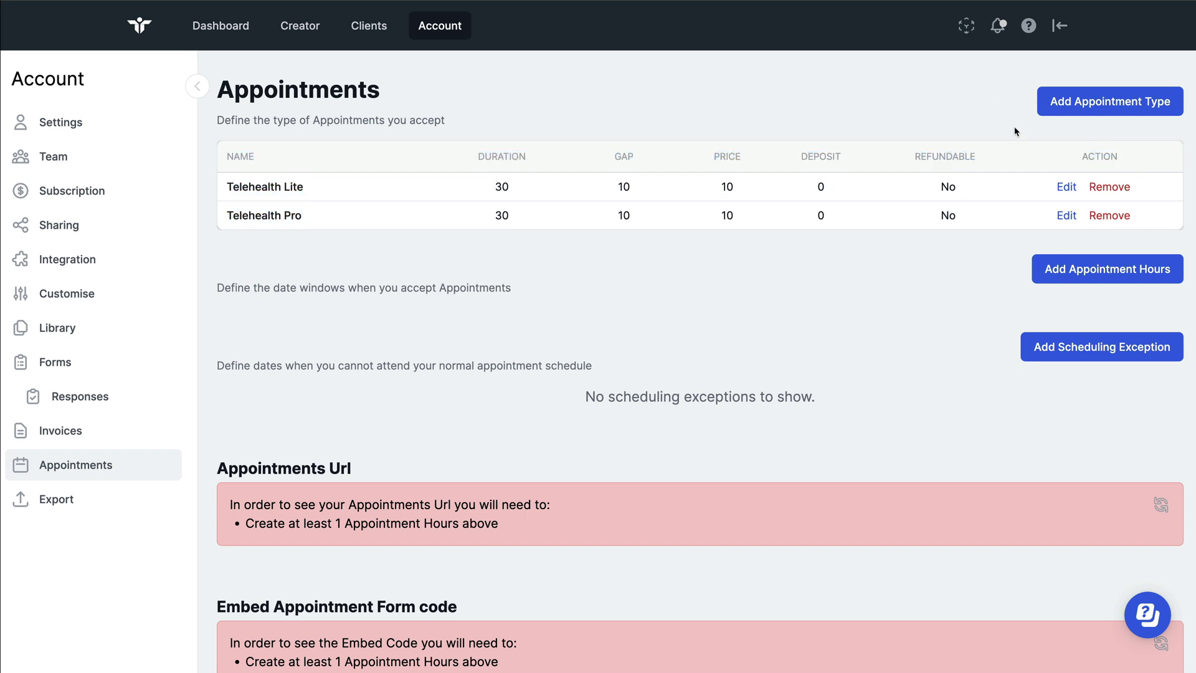
pyautogui.moveTo(1052, 101); pyautogui.dragTo(1140, 105)
pyautogui.click(592, 138)
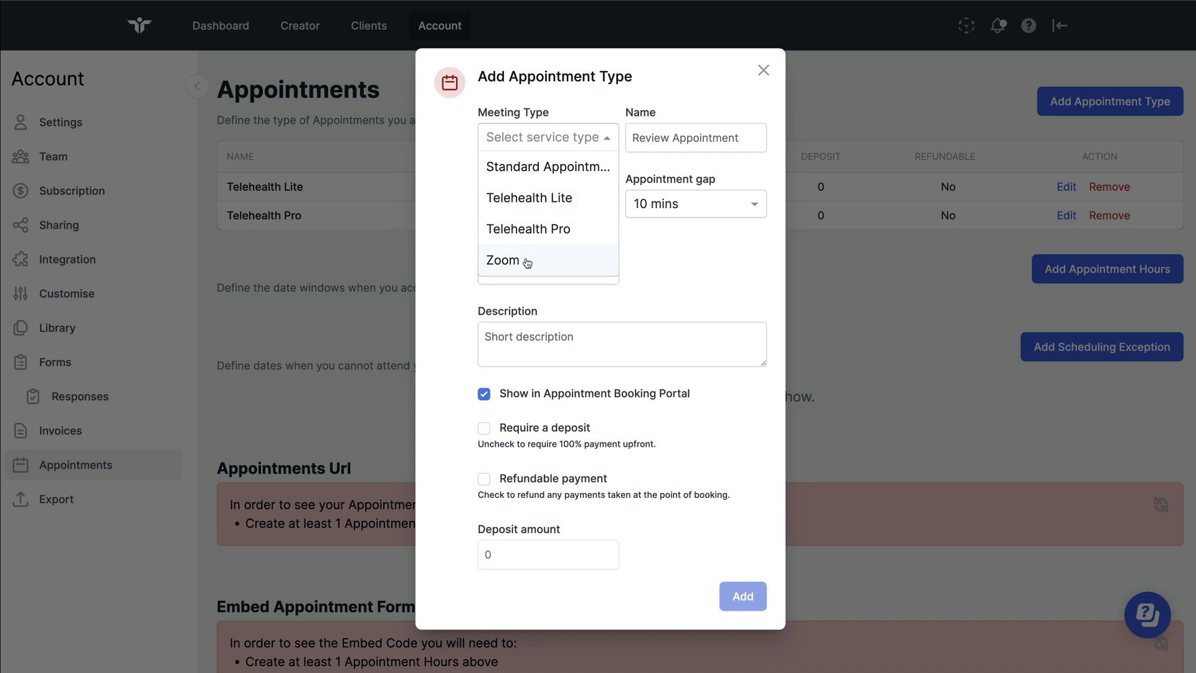
# Make it a Standard Appointment named 'New assessment'.
pyautogui.click(533, 167)
pyautogui.click(683, 138)
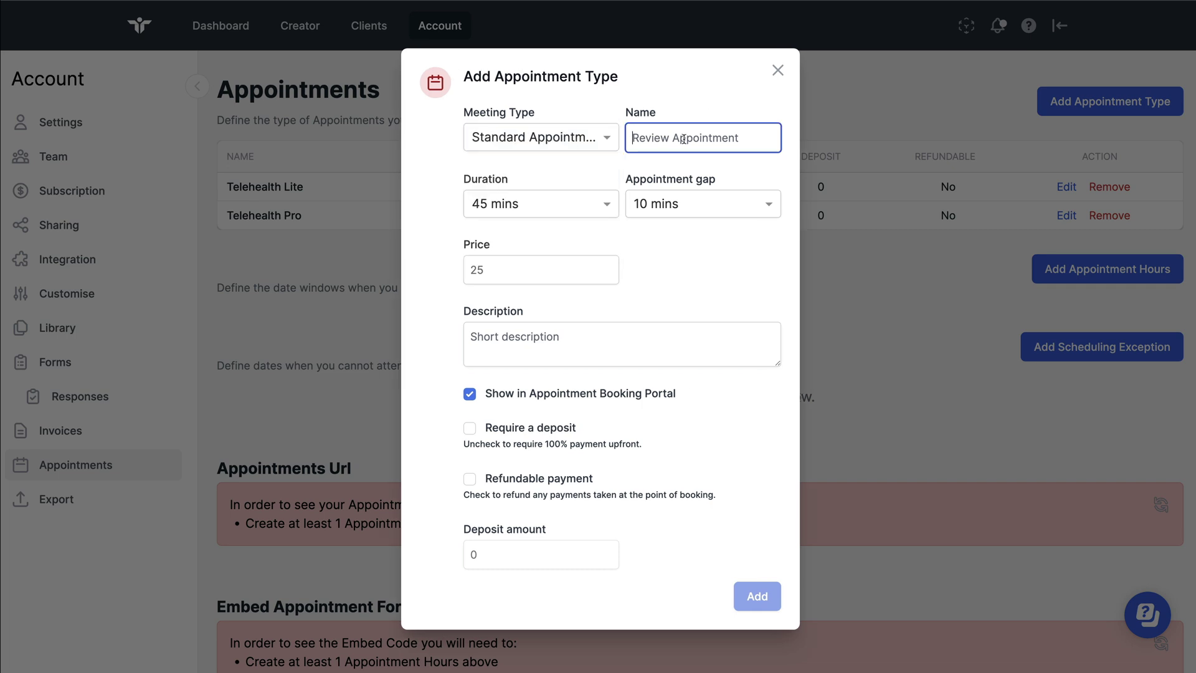
pyautogui.write('New a')
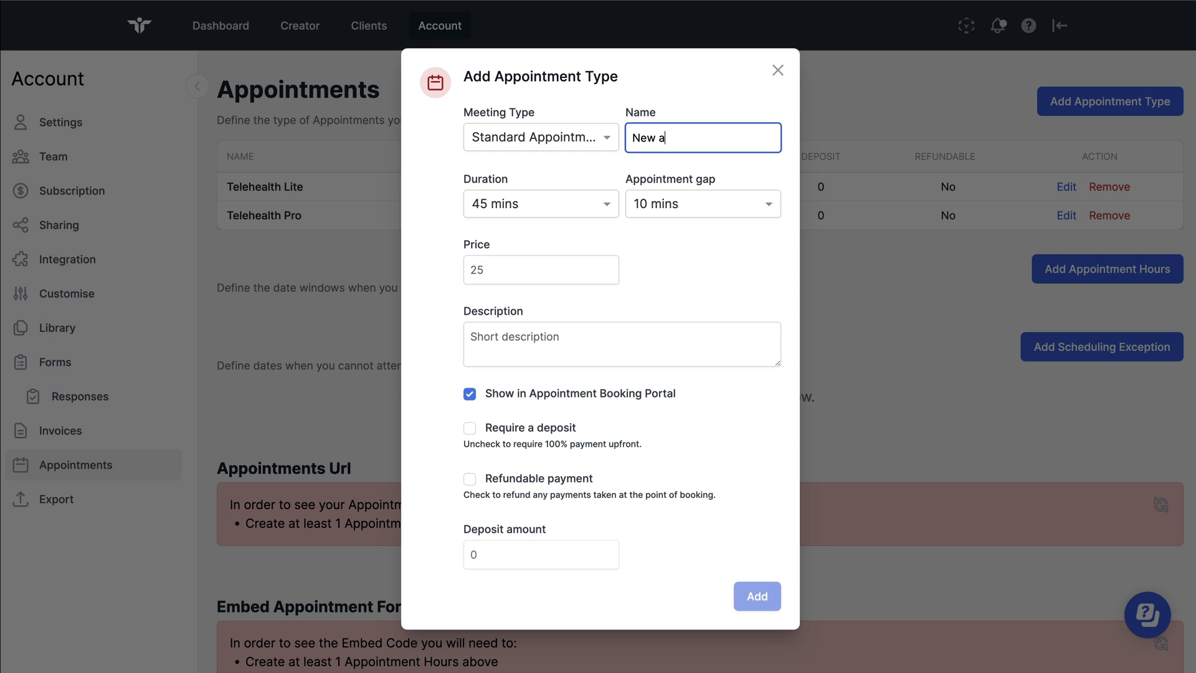
pyautogui.write('ssessment')
# Set the duration to 1 hr and the appointment gap to No gap.
pyautogui.moveTo(464, 181); pyautogui.dragTo(524, 185)
pyautogui.click(546, 204)
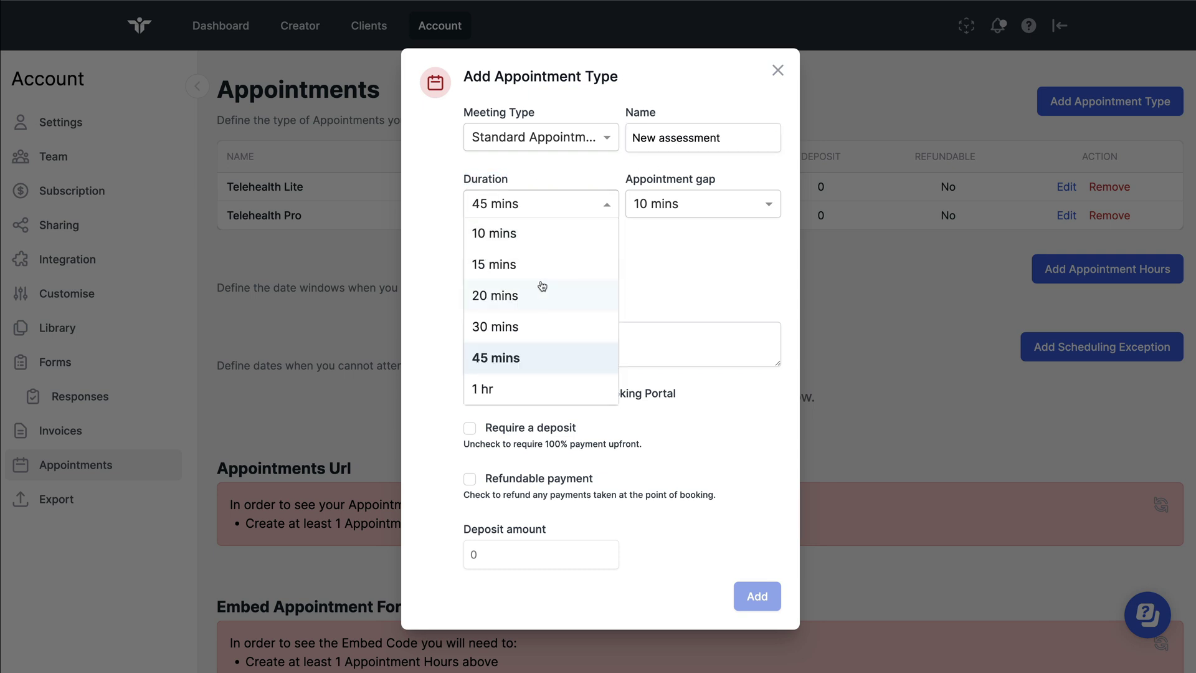
pyautogui.scroll(-3, 542, 285)
pyautogui.scroll(2, 541, 283)
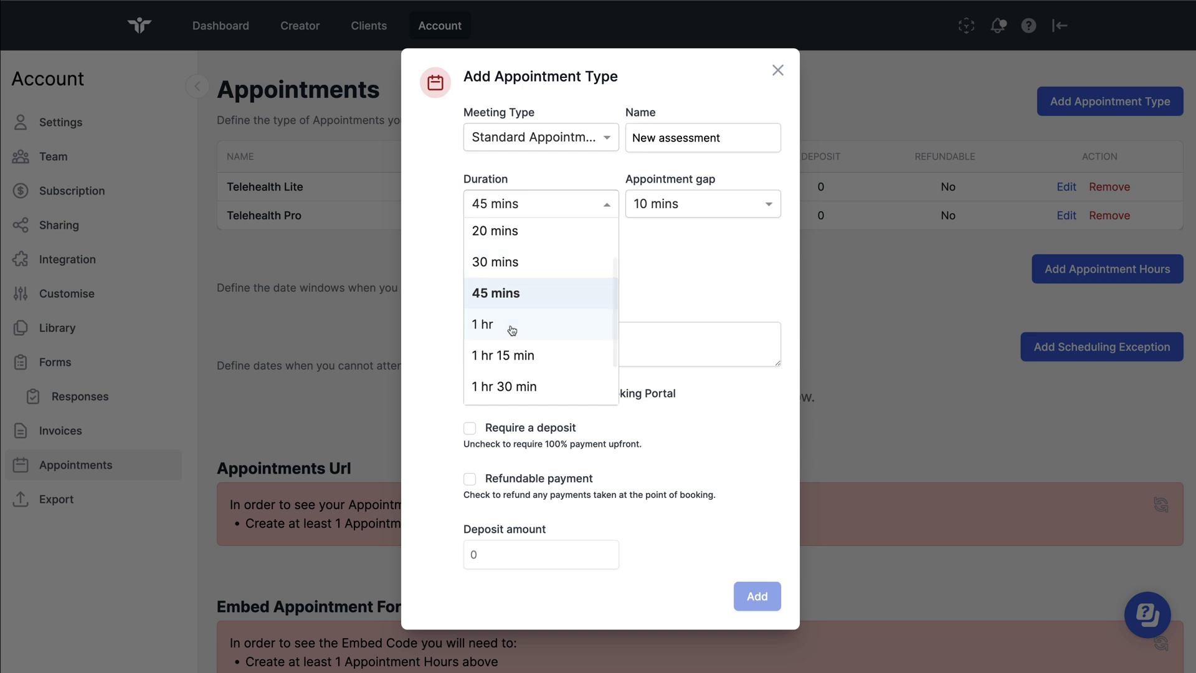
pyautogui.click(547, 325)
pyautogui.moveTo(626, 180); pyautogui.dragTo(716, 186)
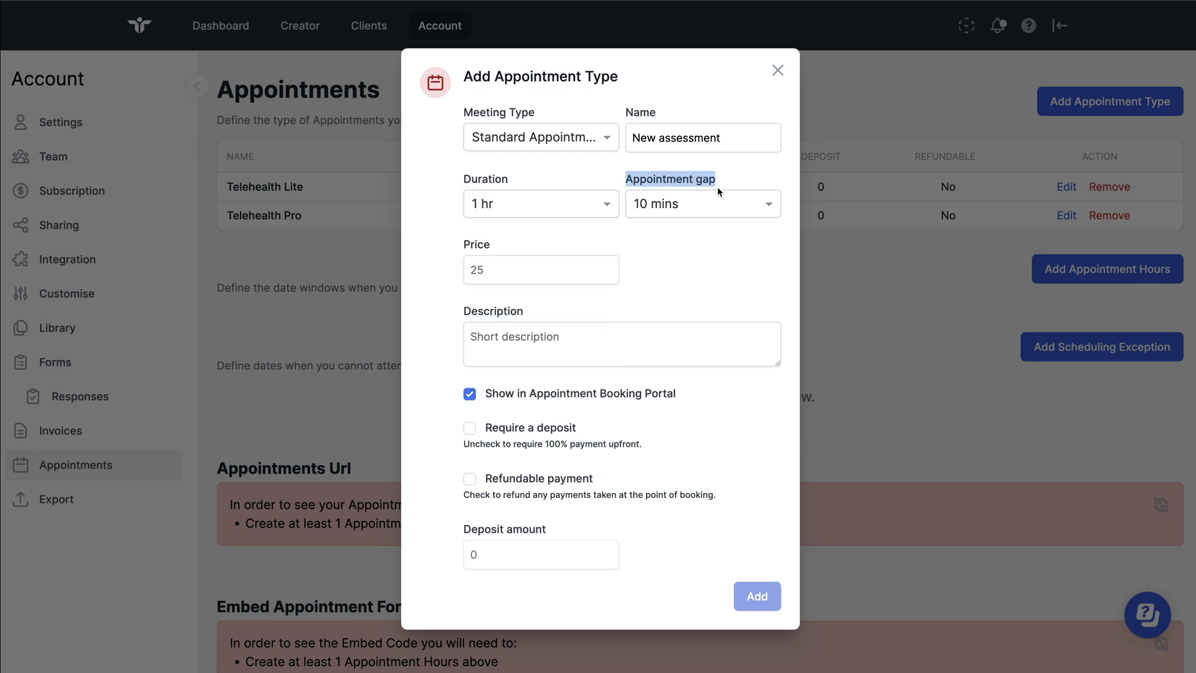
pyautogui.click(768, 208)
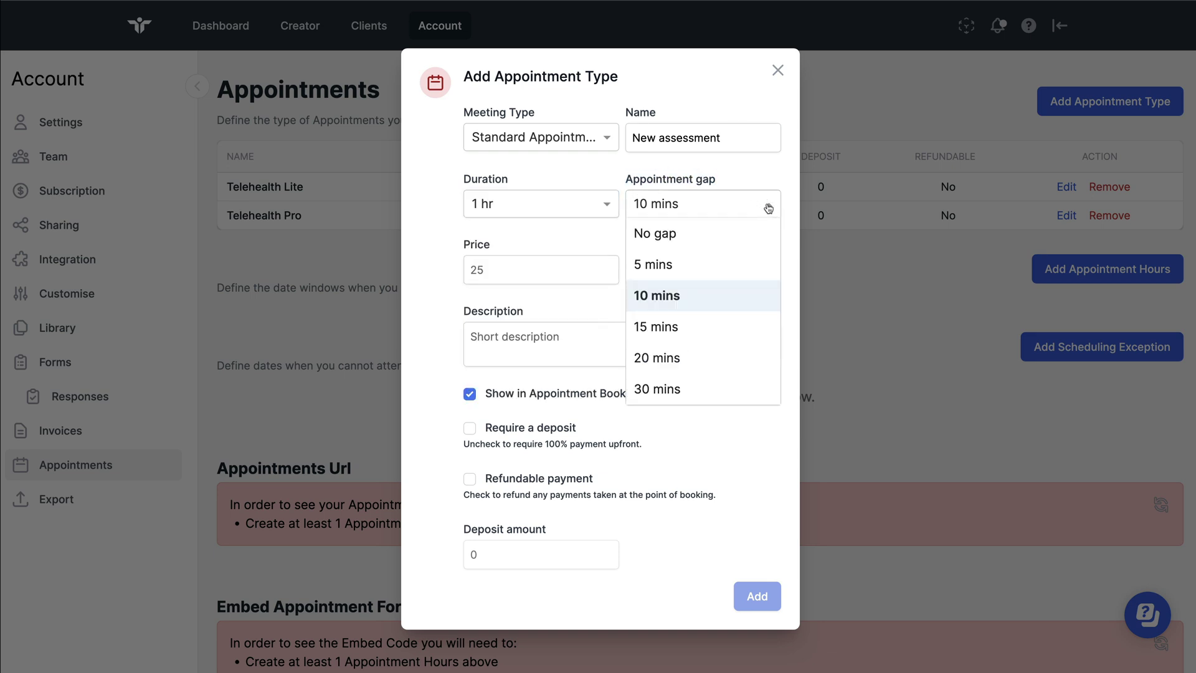
pyautogui.click(691, 236)
# Enter price 100 and a description, then untick Show in booking portal.
pyautogui.click(501, 275)
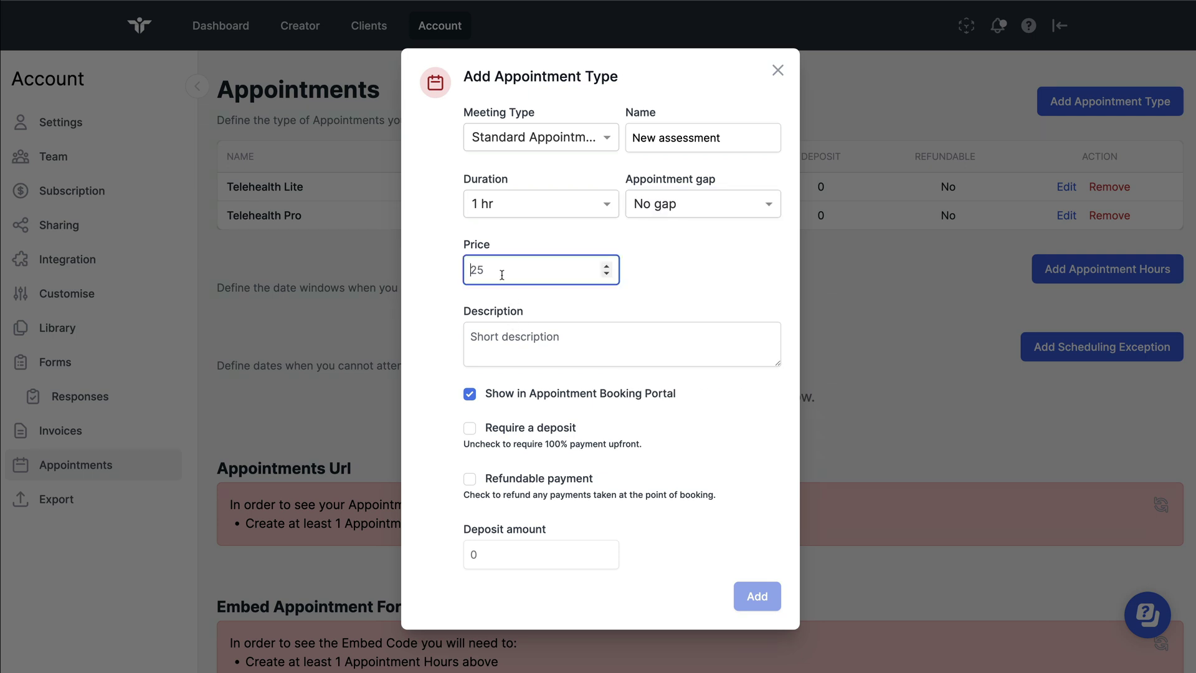
pyautogui.write('100')
pyautogui.click(505, 348)
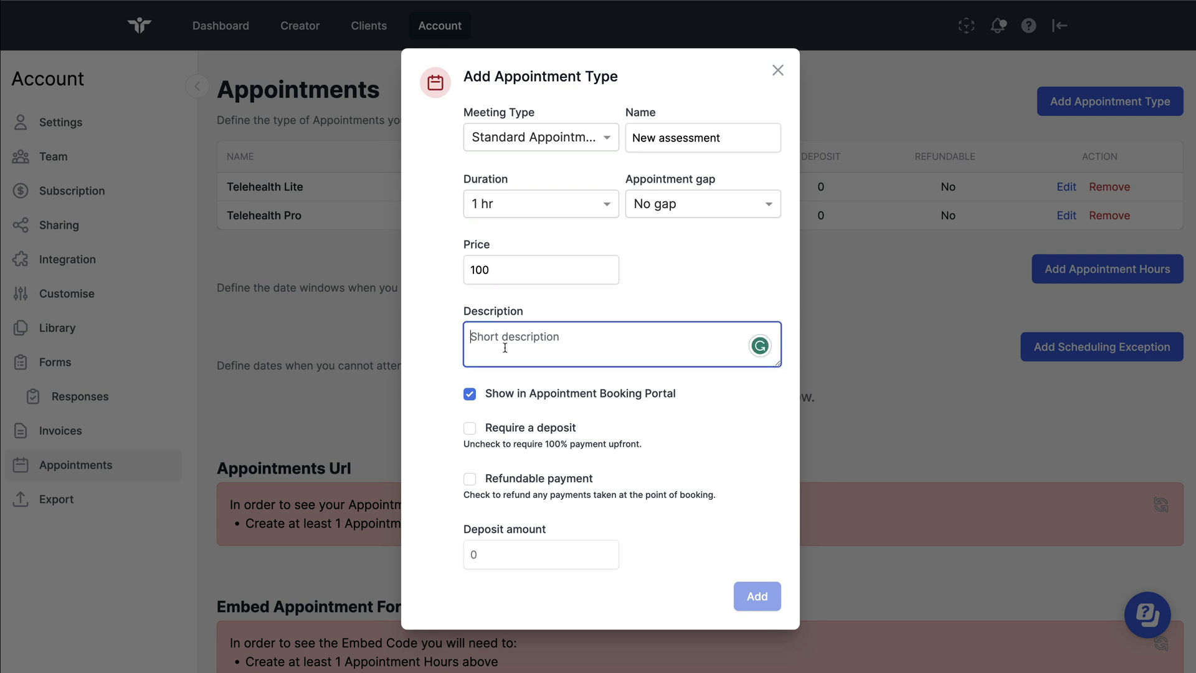
pyautogui.write('description')
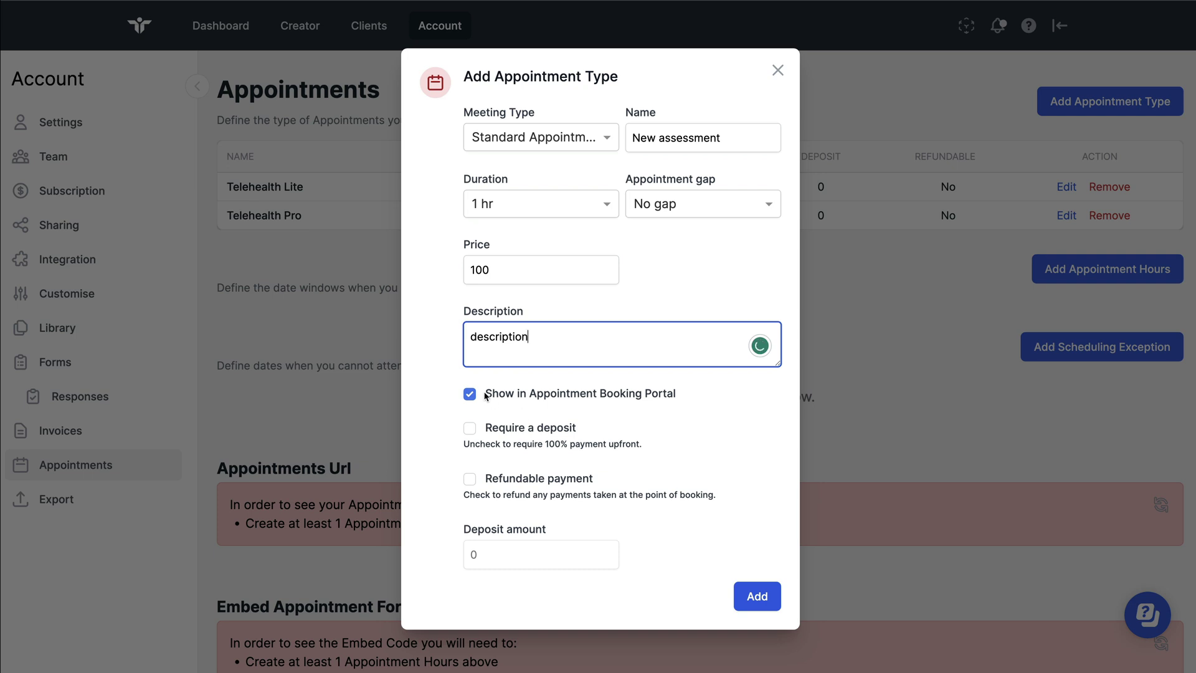
pyautogui.moveTo(484, 394); pyautogui.dragTo(641, 406)
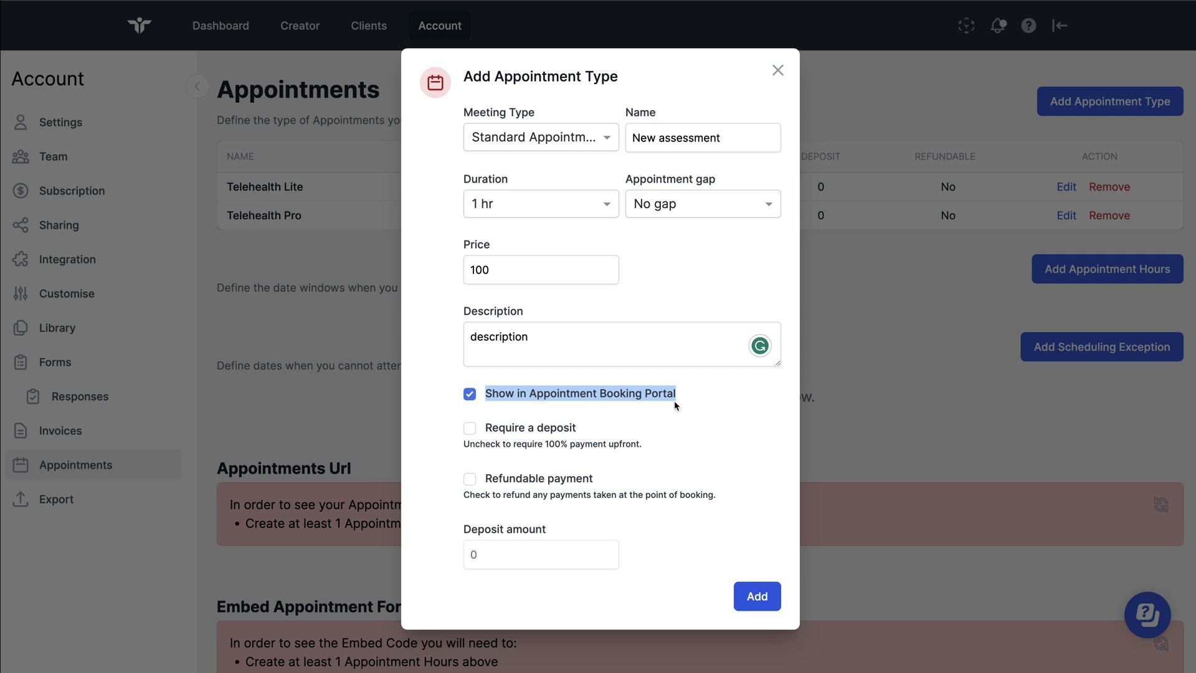
pyautogui.click(470, 395)
# Re-enable booking portal display, leave deposit and refundable off, and add New assessment.
pyautogui.click(470, 395)
pyautogui.moveTo(485, 429); pyautogui.dragTo(579, 429)
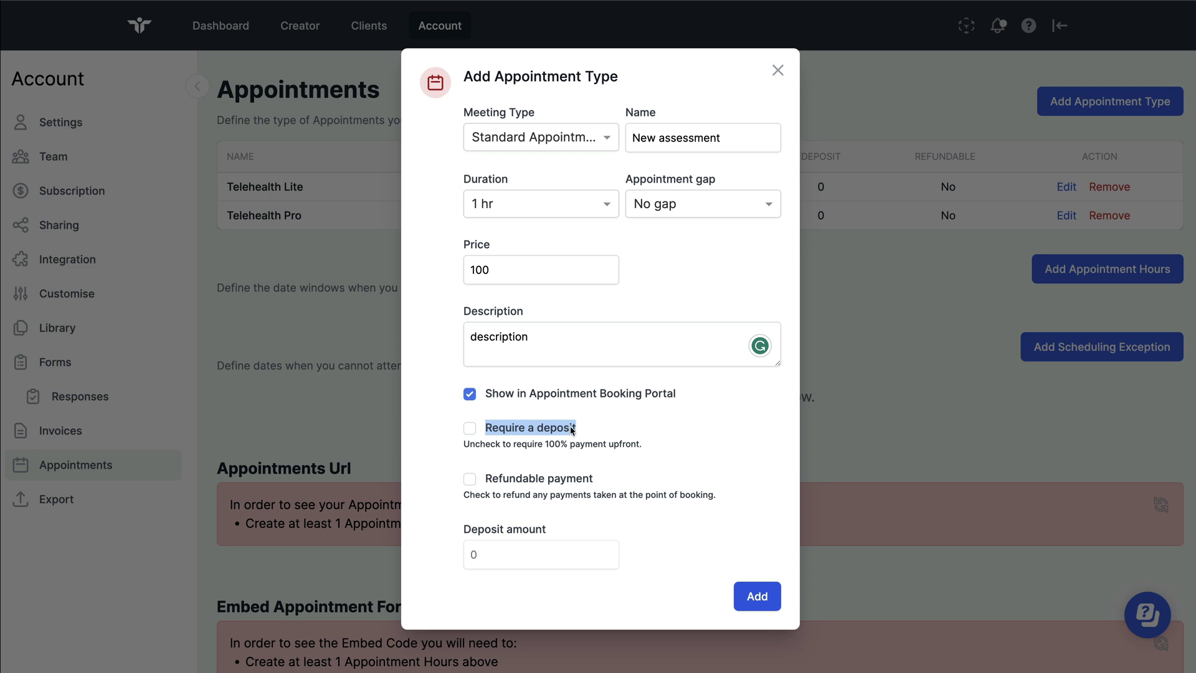
pyautogui.click(469, 430)
pyautogui.doubleClick(487, 552)
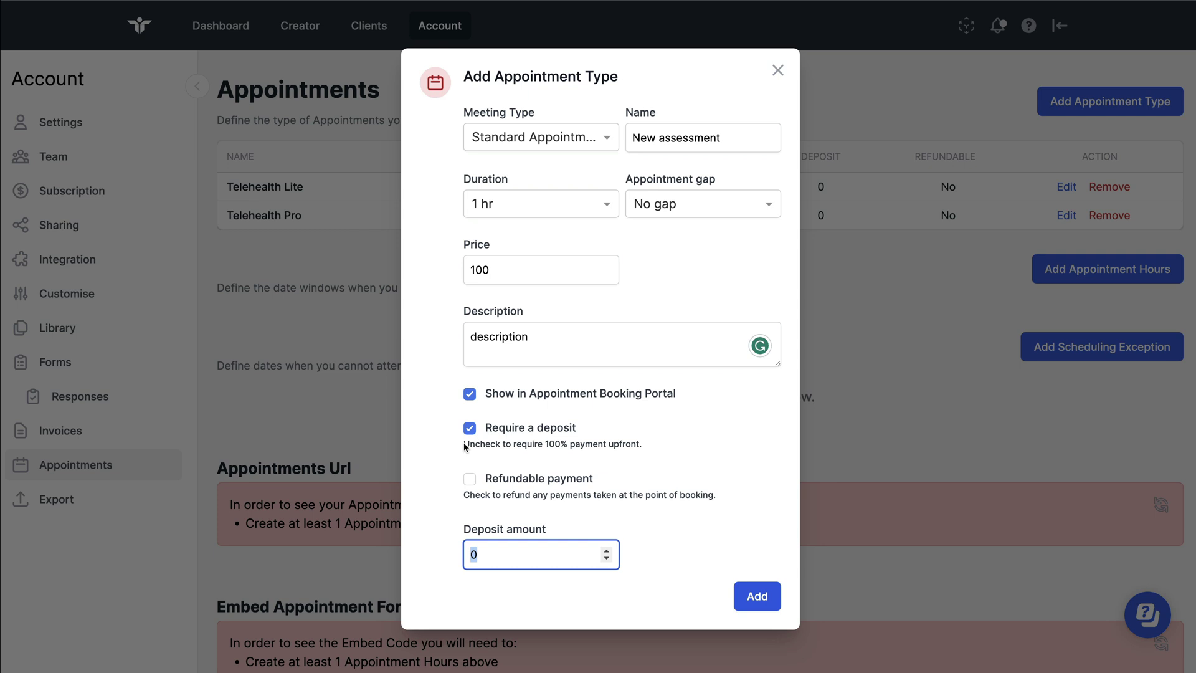
pyautogui.moveTo(465, 446); pyautogui.dragTo(596, 455)
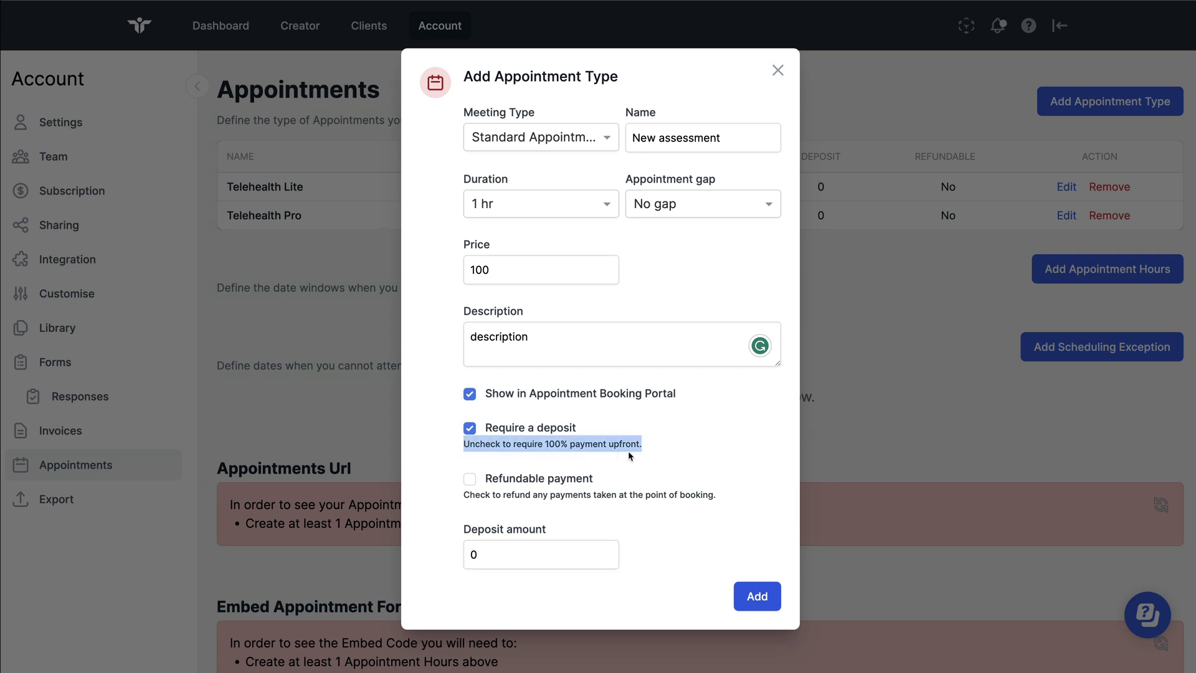
pyautogui.click(474, 429)
pyautogui.moveTo(464, 243); pyautogui.dragTo(505, 271)
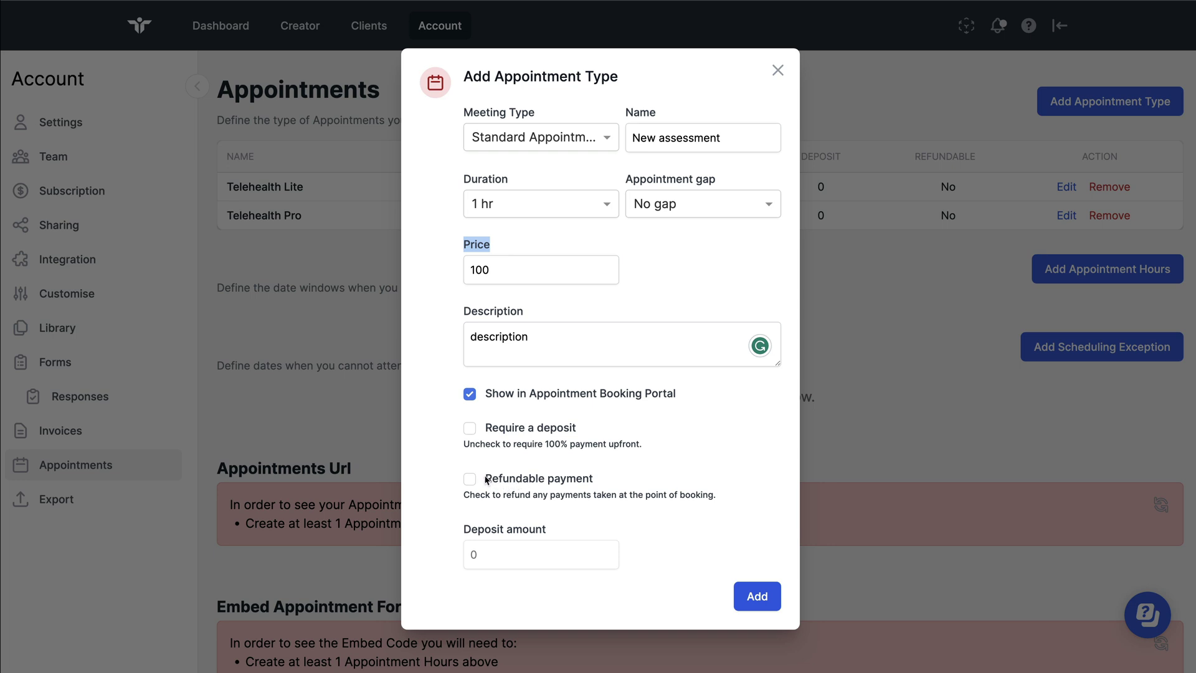
pyautogui.moveTo(485, 479); pyautogui.dragTo(624, 497)
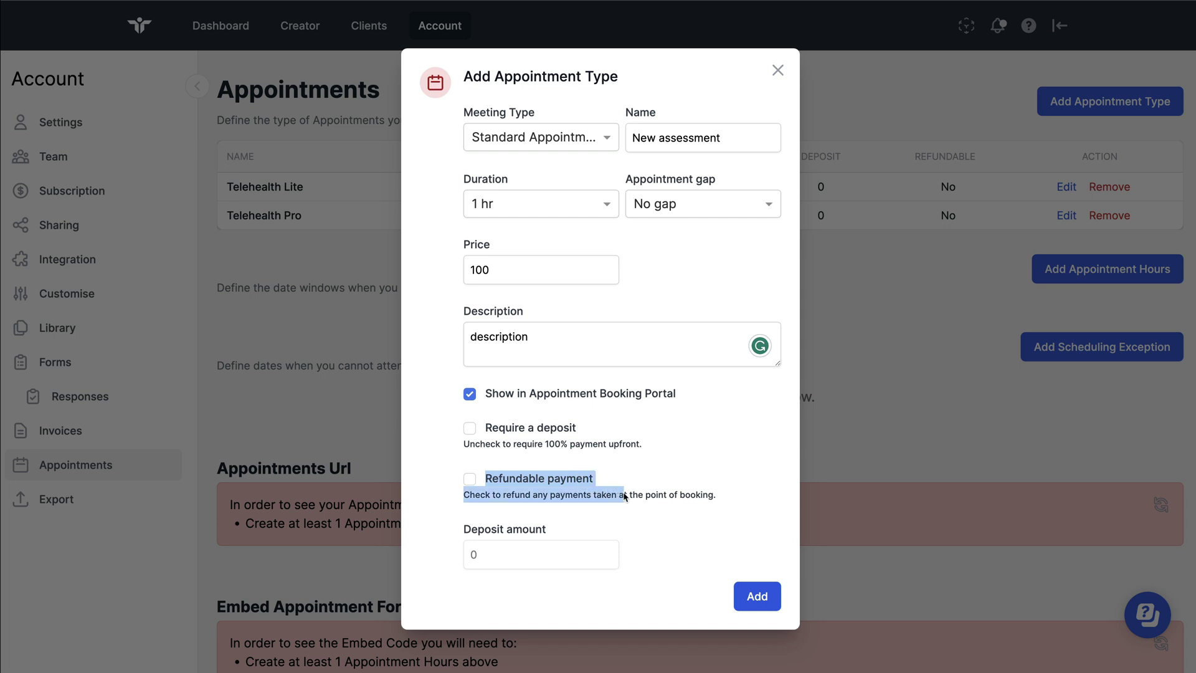
pyautogui.click(470, 480)
pyautogui.click(755, 598)
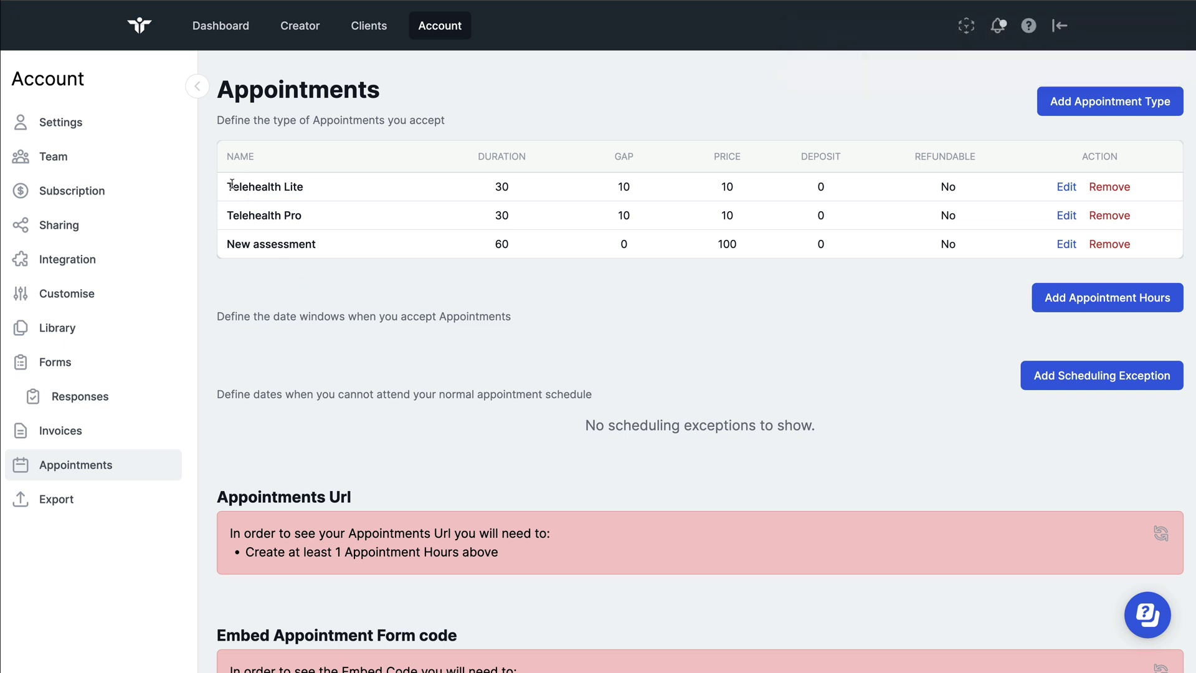
pyautogui.moveTo(227, 163); pyautogui.dragTo(338, 267)
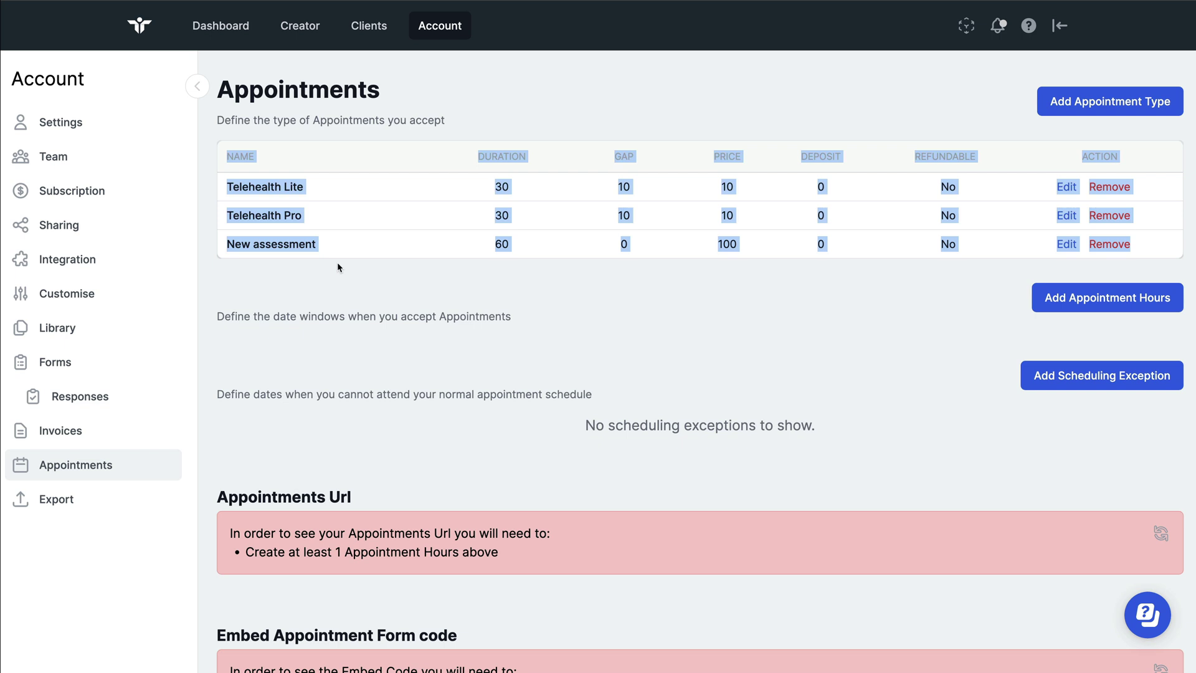
pyautogui.click(391, 292)
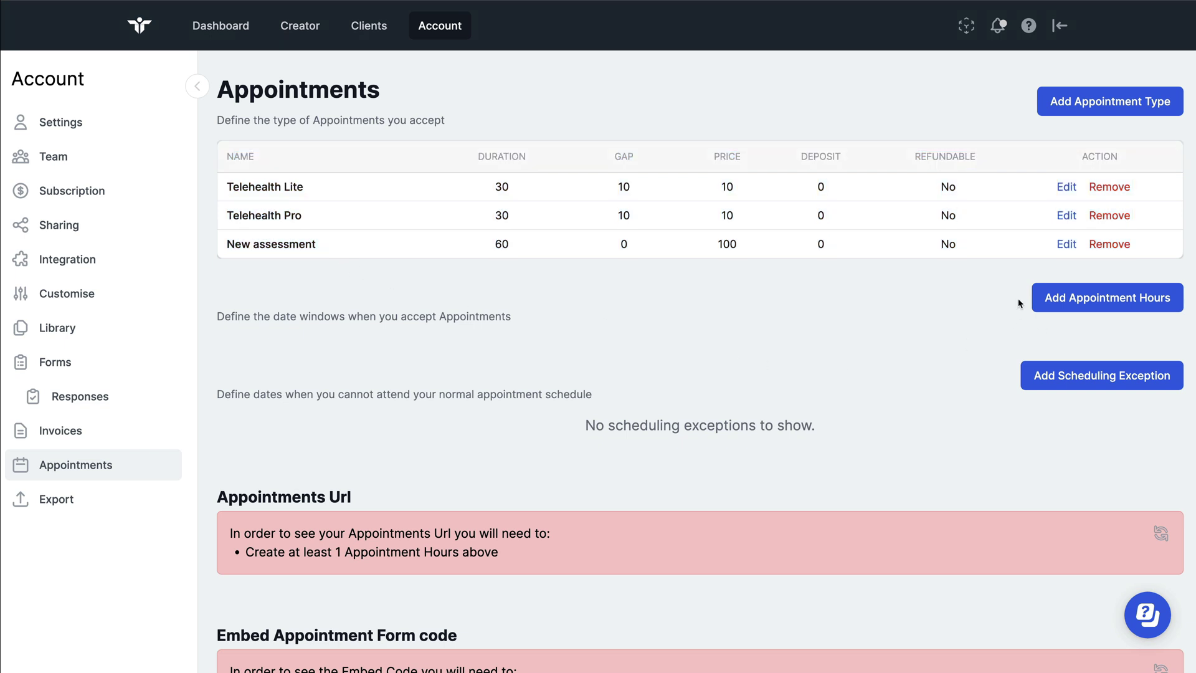
pyautogui.moveTo(1020, 303); pyautogui.dragTo(1169, 302)
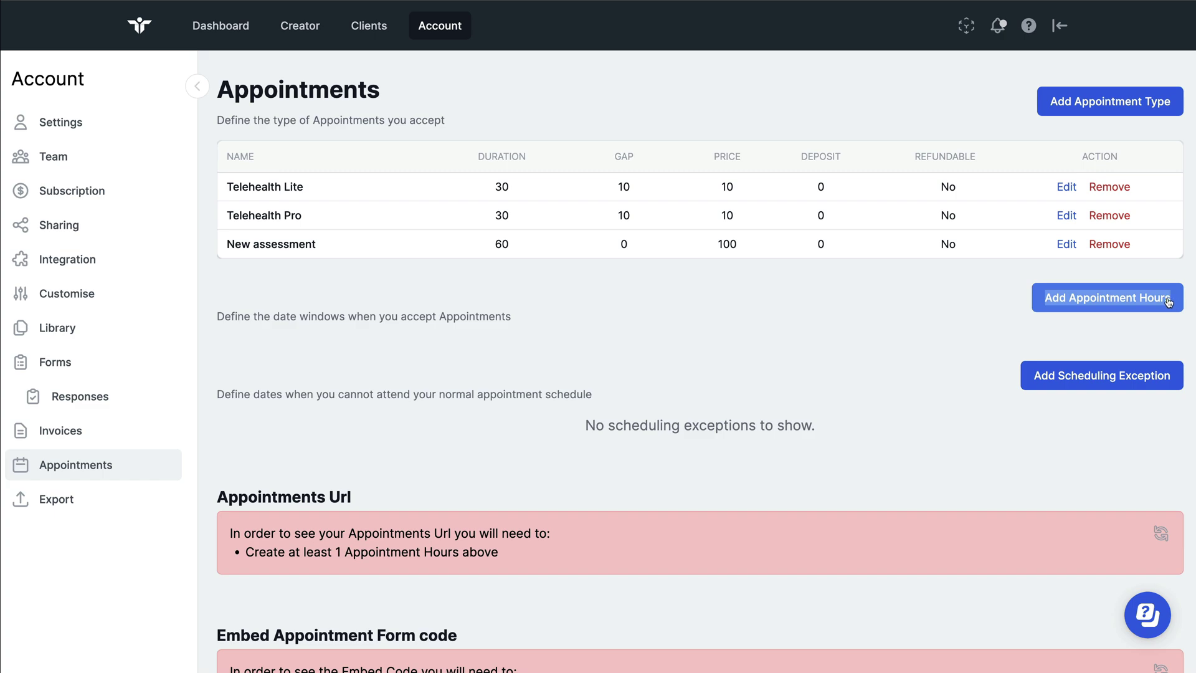
# Add a Mon, Wed, Fri appointment hours window of 08:00–10:00.
pyautogui.click(1137, 300)
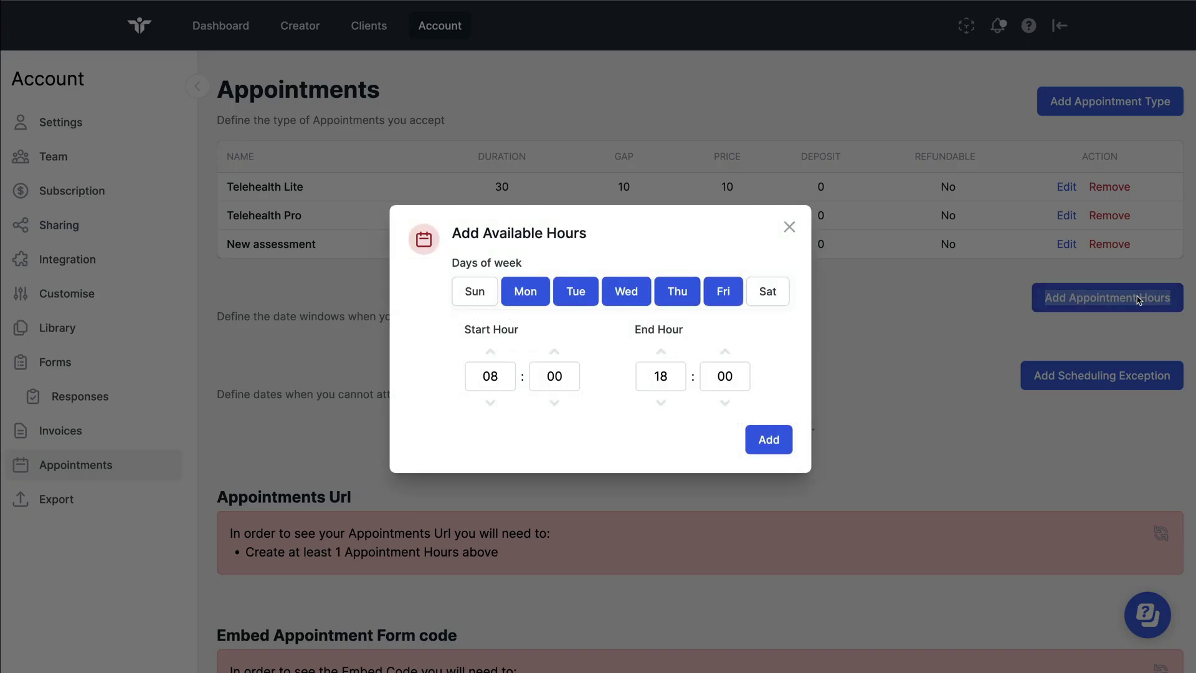
pyautogui.click(563, 294)
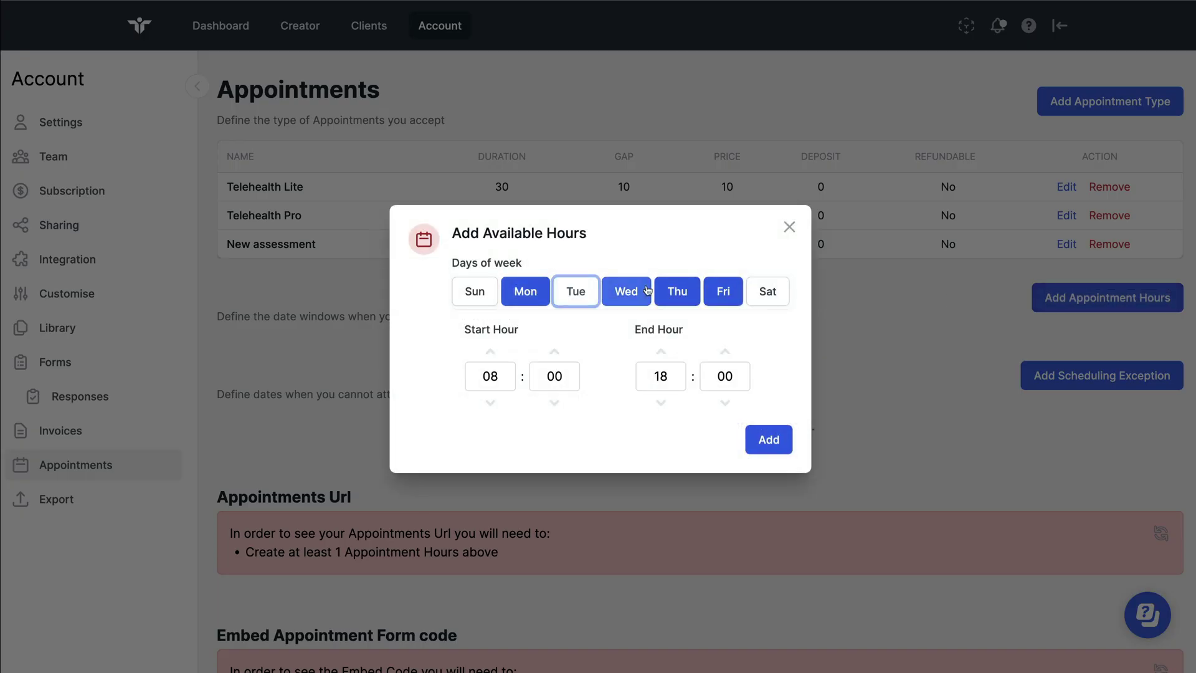
pyautogui.click(677, 292)
pyautogui.moveTo(459, 330); pyautogui.dragTo(616, 354)
pyautogui.click(615, 354)
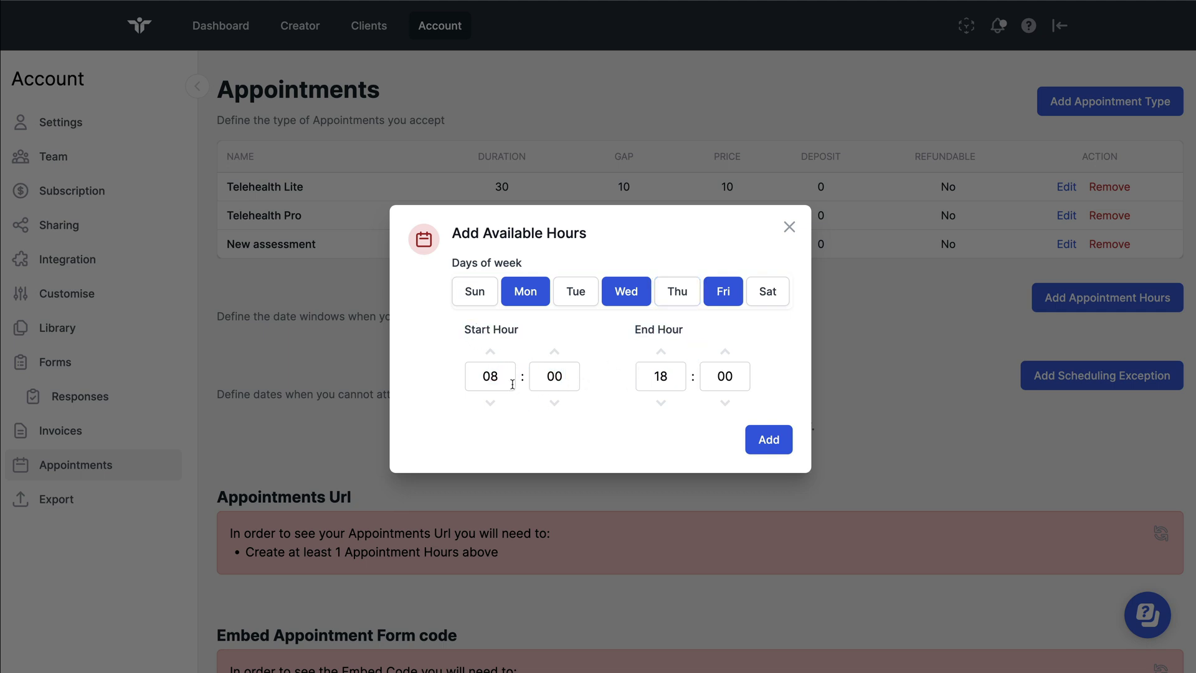
pyautogui.click(643, 378)
pyautogui.press('BackSpace')
pyautogui.write('0')
pyautogui.click(769, 440)
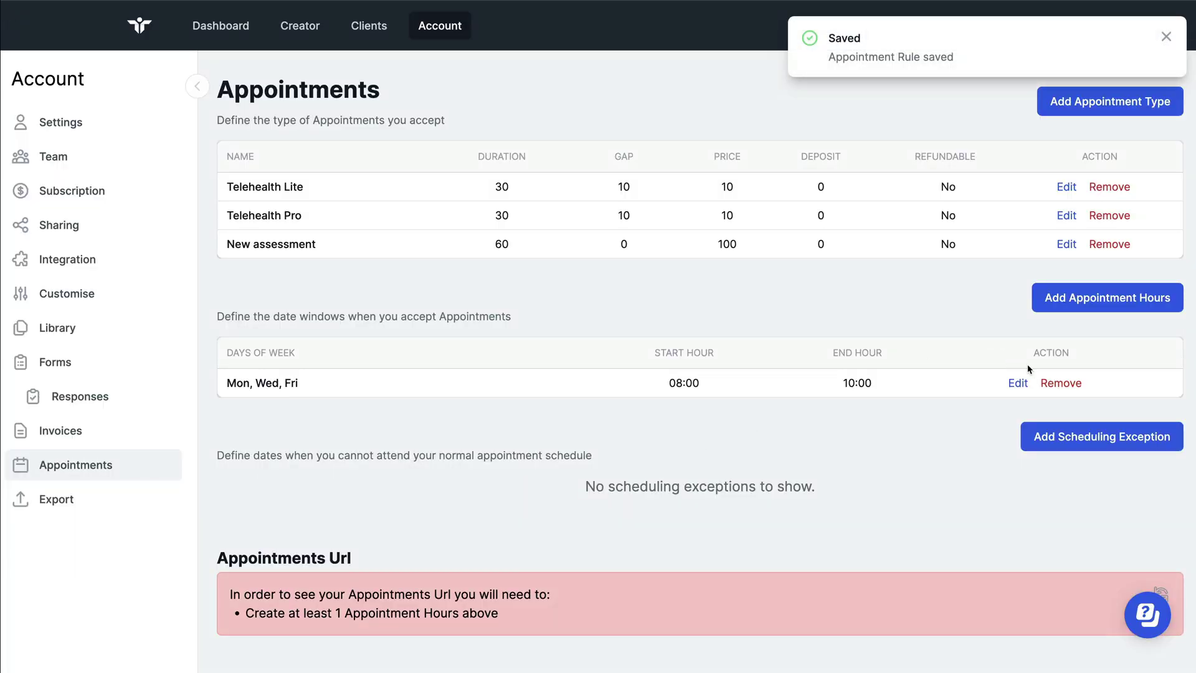
# Add a second Mon, Wed, Fri window of 10:30–12:00.
pyautogui.click(1107, 297)
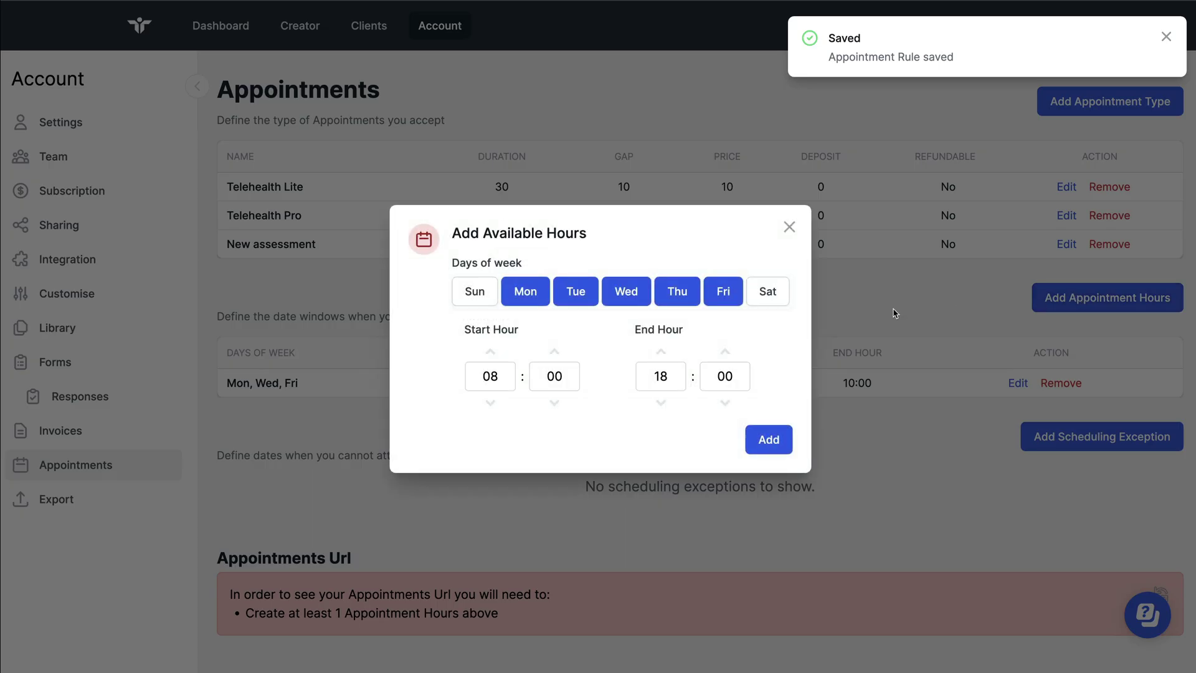
pyautogui.click(576, 293)
pyautogui.click(677, 291)
pyautogui.click(677, 291)
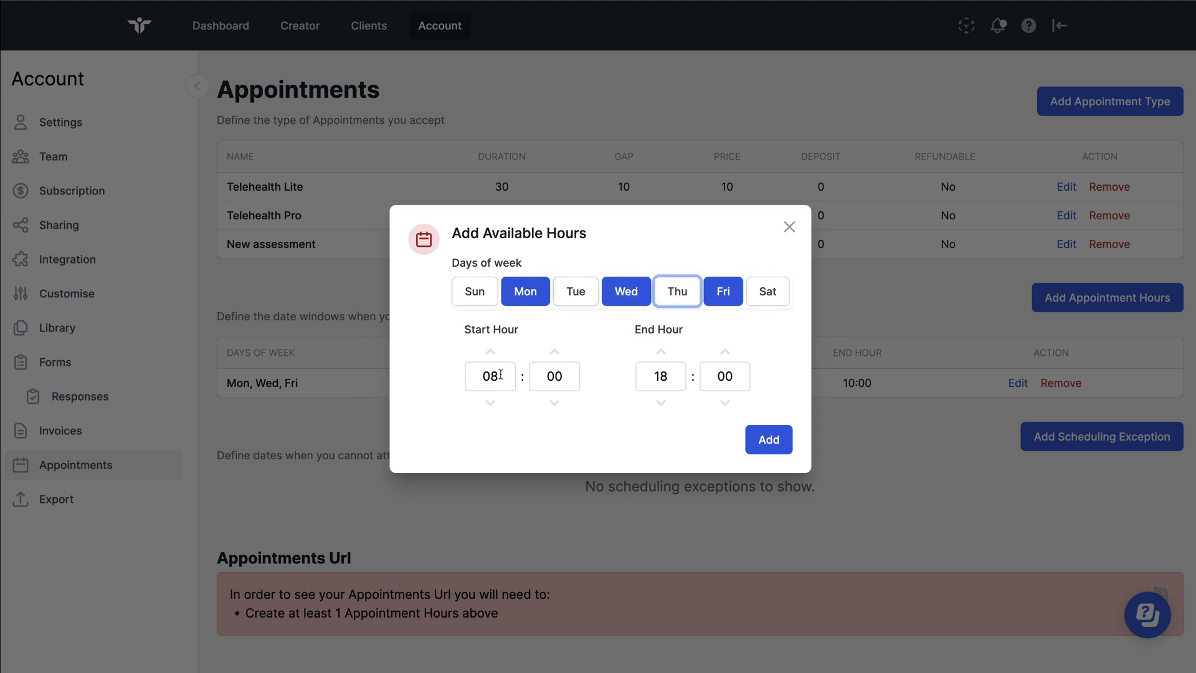
pyautogui.click(499, 375)
pyautogui.press('BackSpace')
pyautogui.press('BackSpace')
pyautogui.write('10')
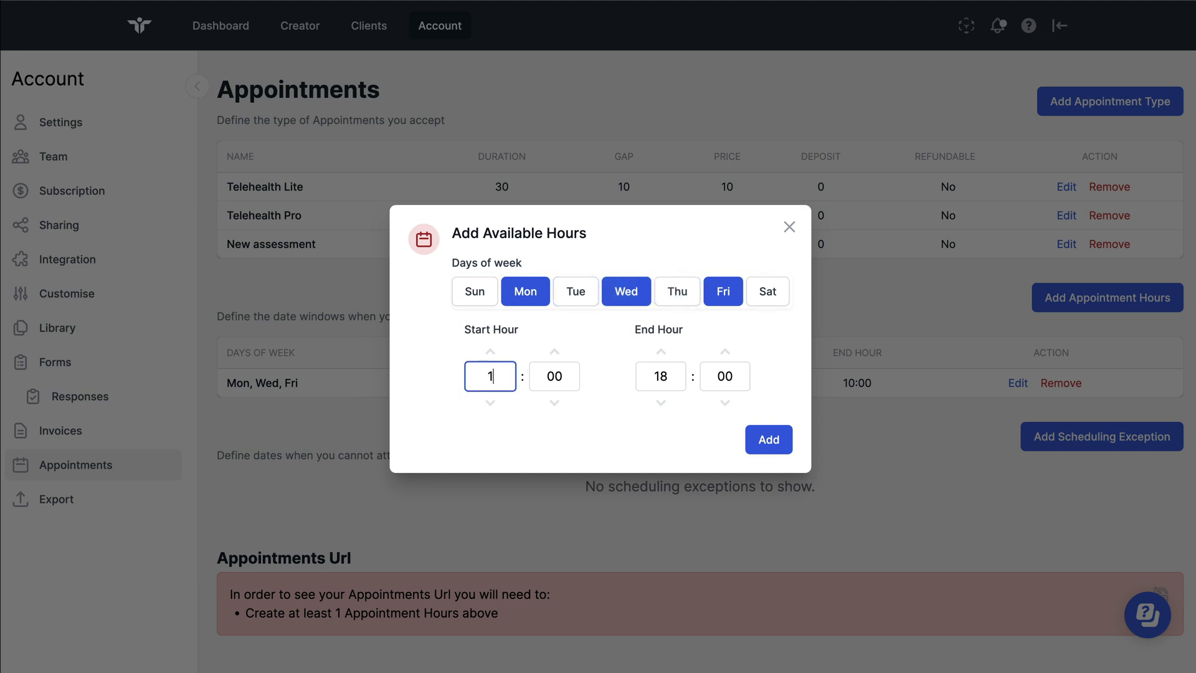
pyautogui.click(555, 375)
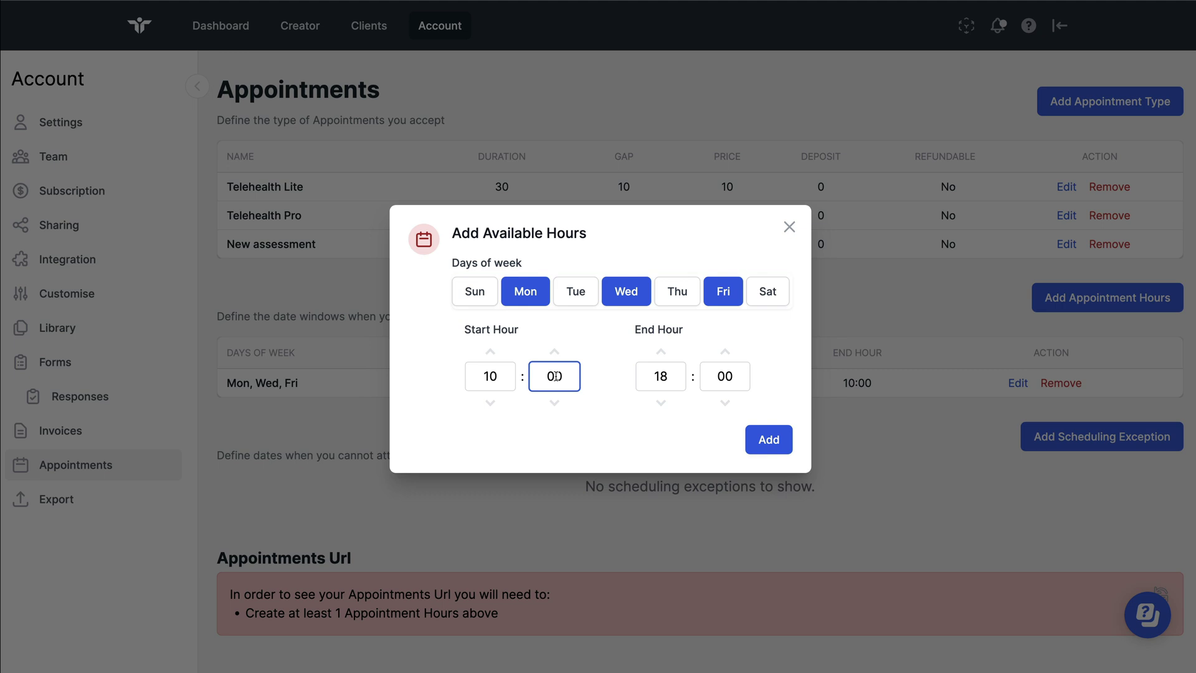
pyautogui.write('3')
pyautogui.click(674, 375)
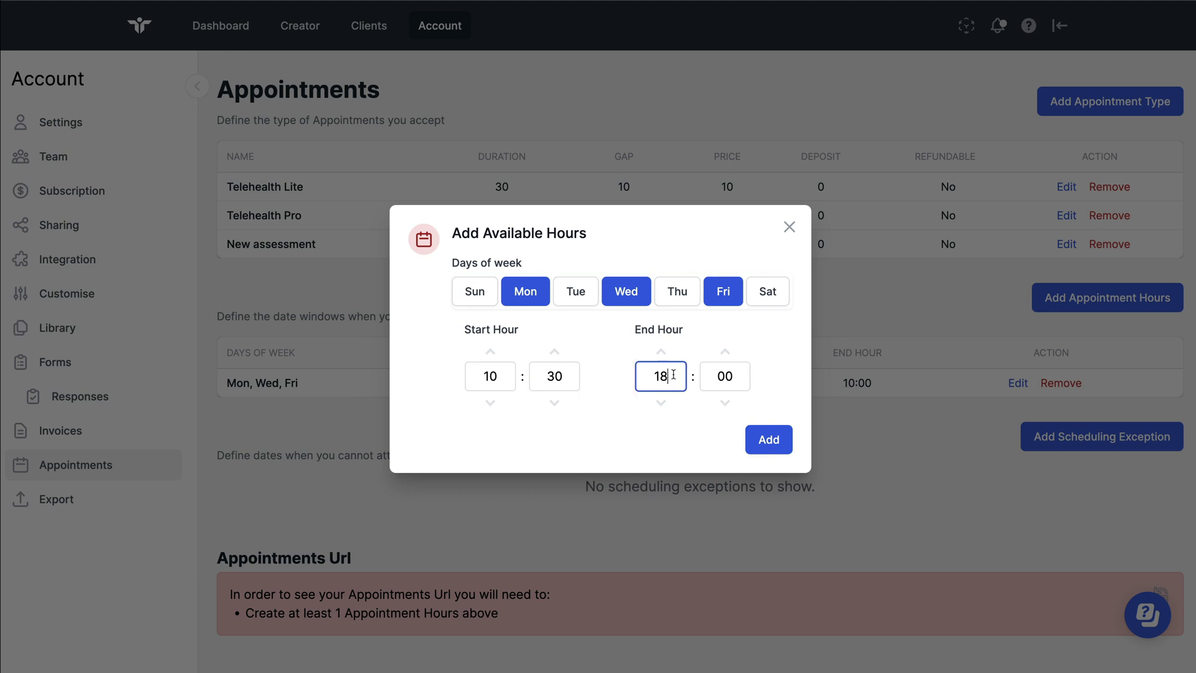
pyautogui.press('BackSpace')
pyautogui.write('2')
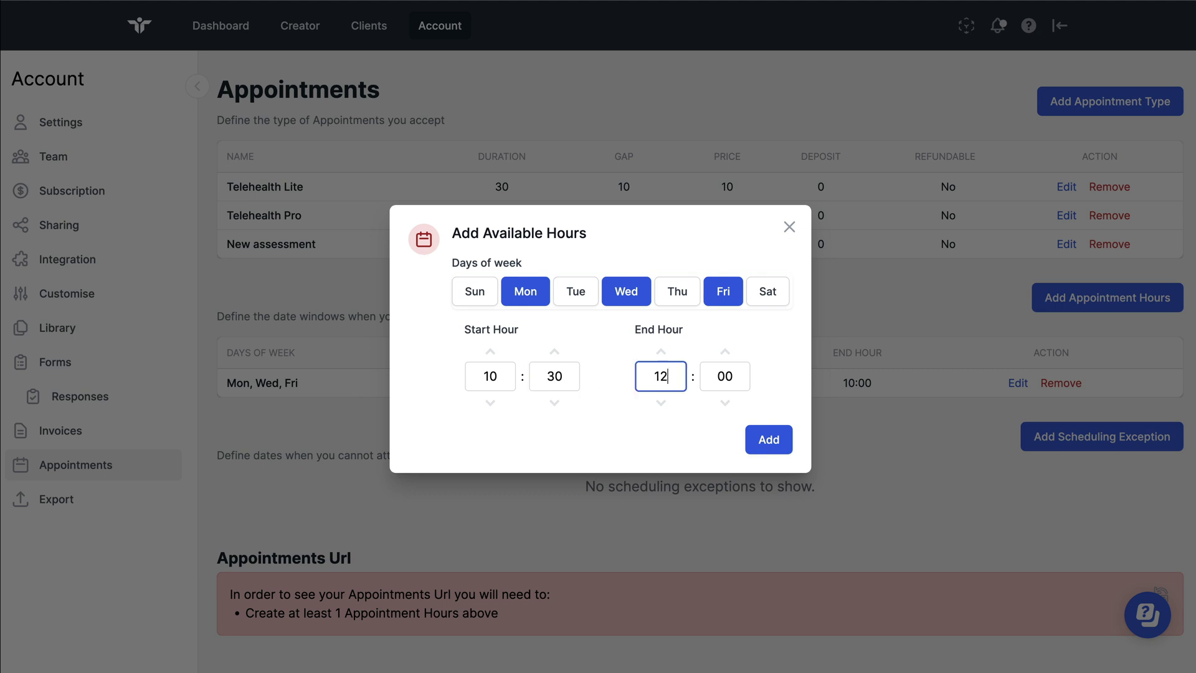
pyautogui.click(768, 439)
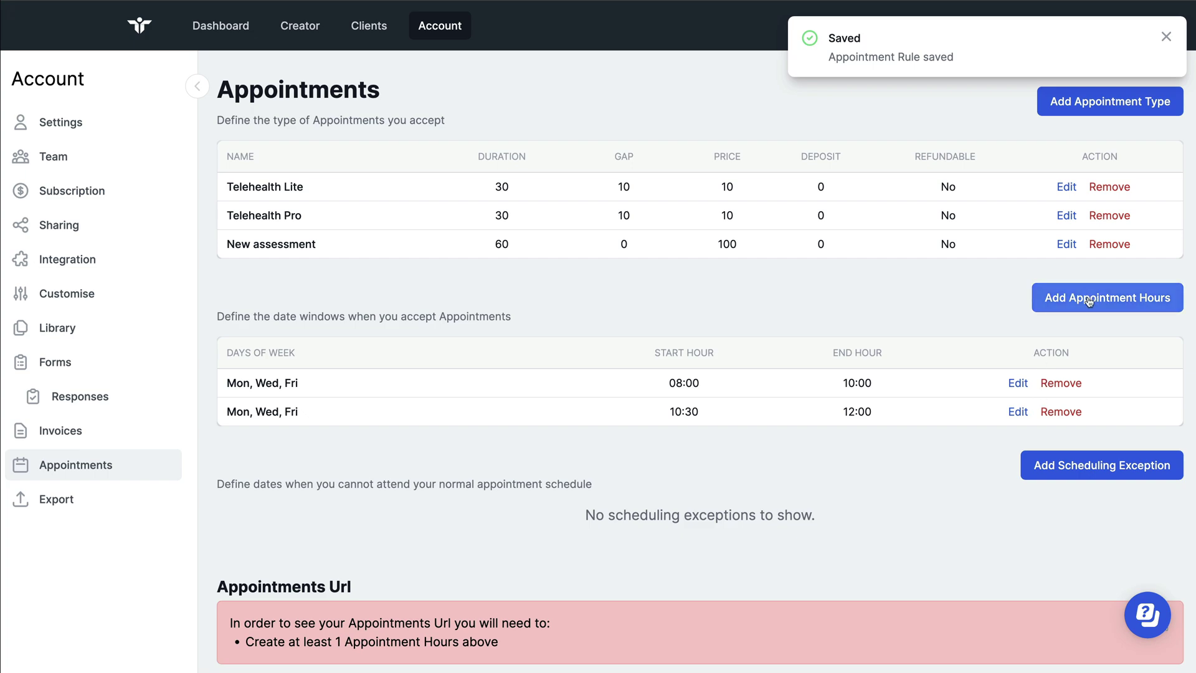
# Add a third Mon, Wed, Fri window of 13:00–16:00.
pyautogui.click(1088, 302)
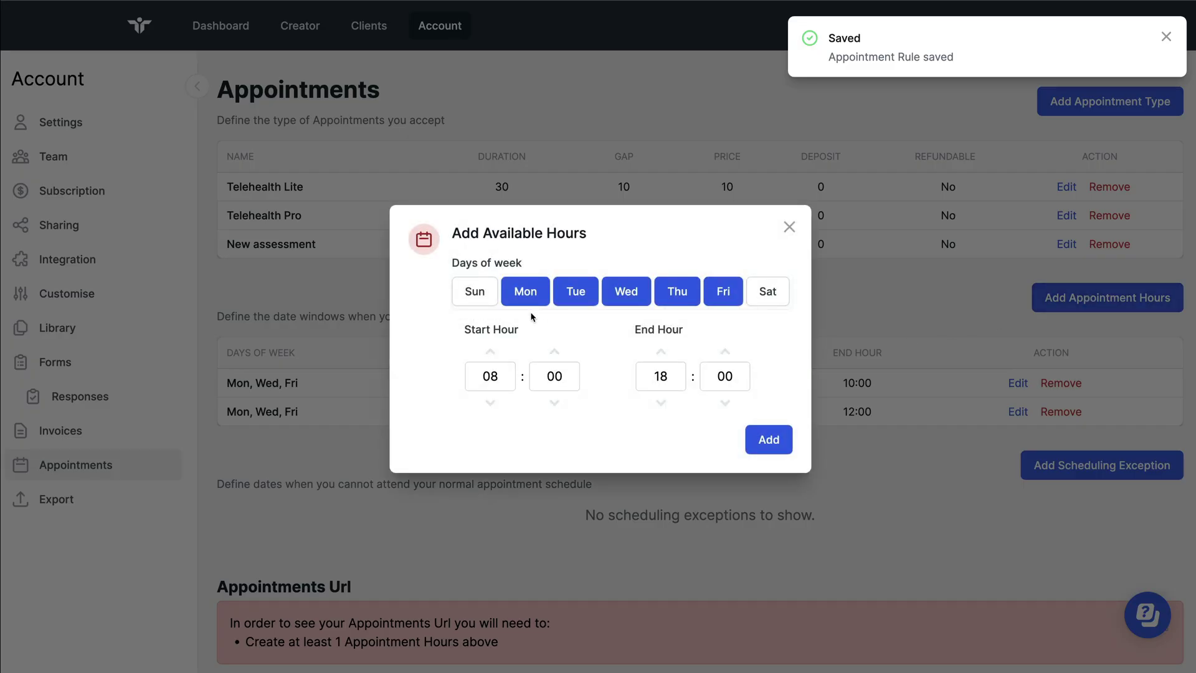
pyautogui.click(574, 290)
pyautogui.click(677, 292)
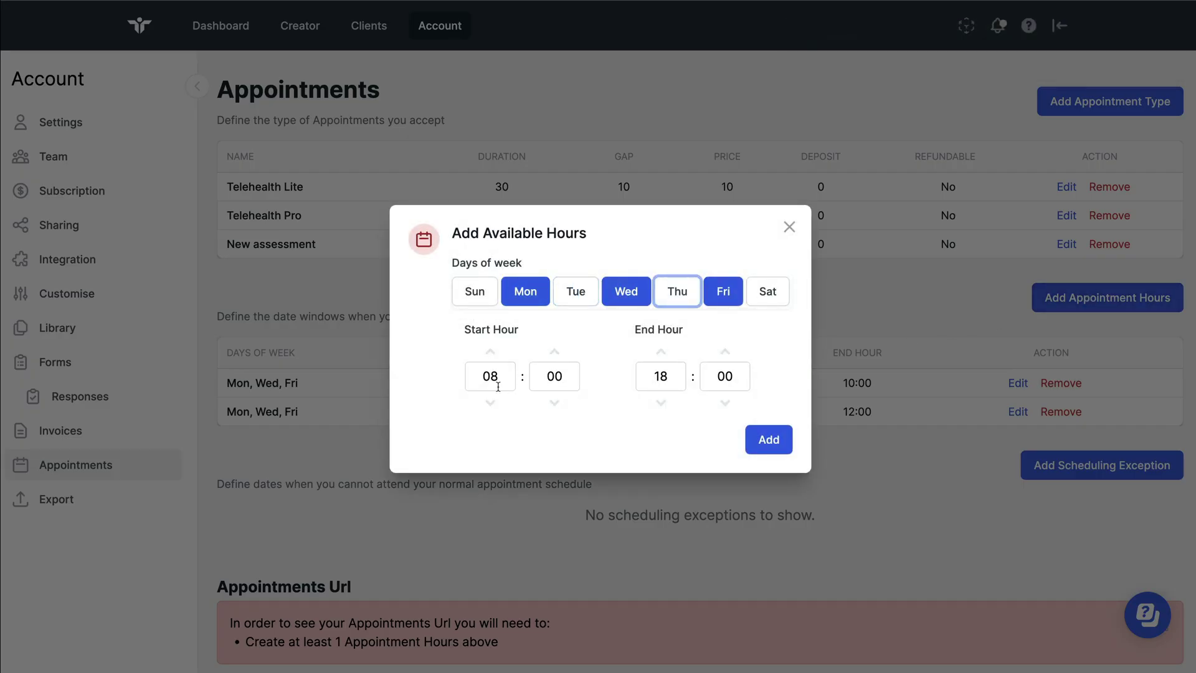
pyautogui.click(498, 387)
pyautogui.press('BackSpace')
pyautogui.press('BackSpace')
pyautogui.write('1')
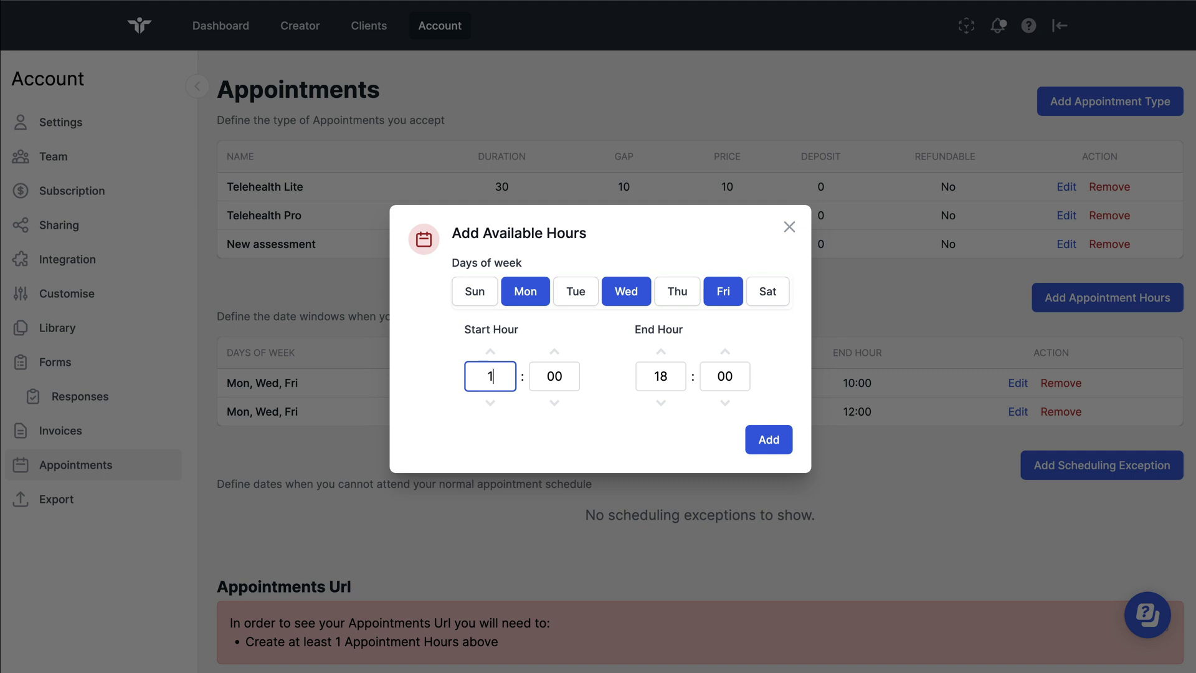
pyautogui.write('3')
pyautogui.click(676, 376)
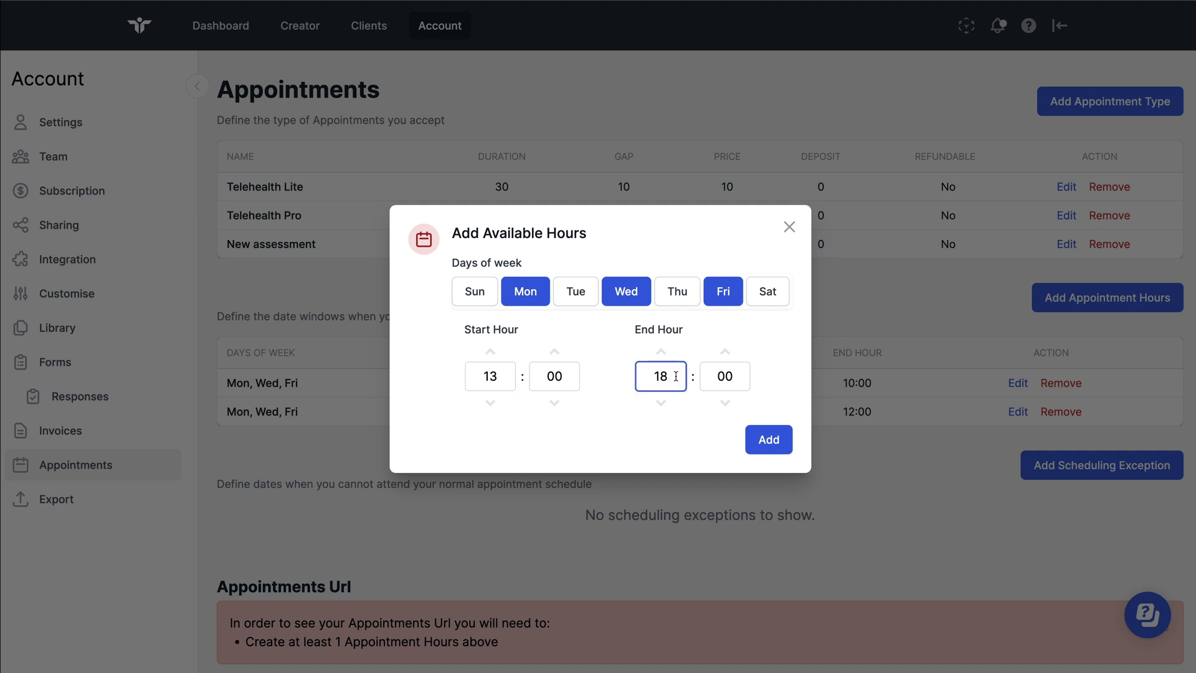
pyautogui.press('BackSpace')
pyautogui.press('BackSpace')
pyautogui.write('16')
pyautogui.click(768, 440)
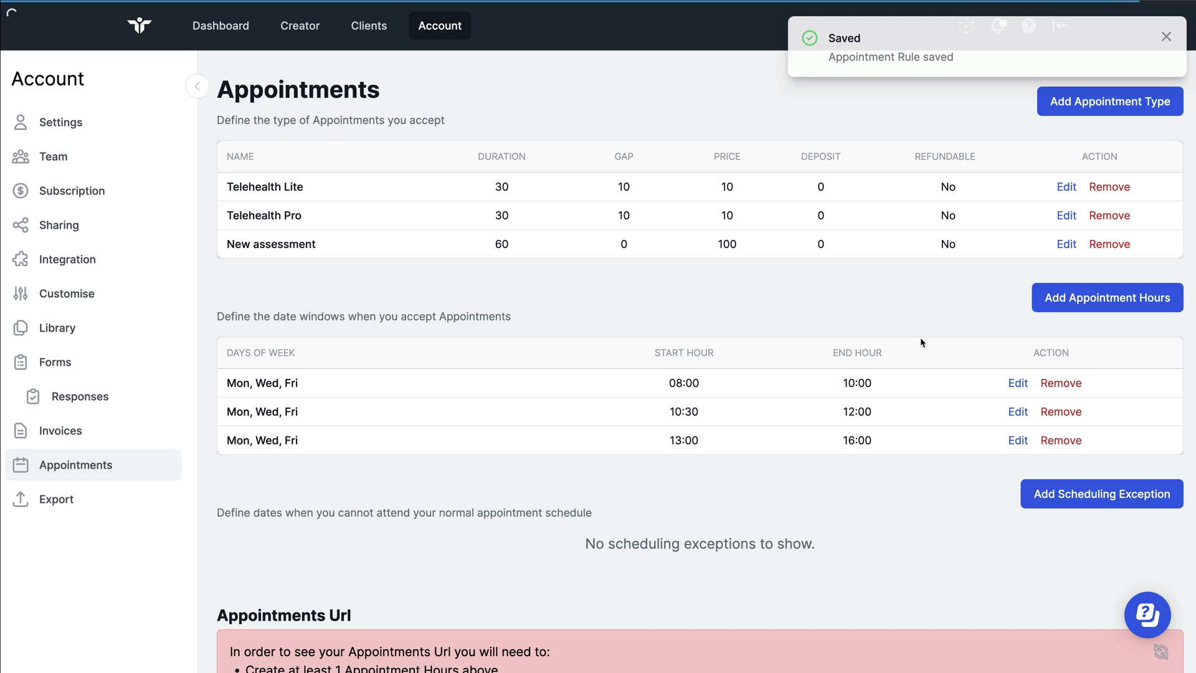
pyautogui.scroll(-1, 614, 475)
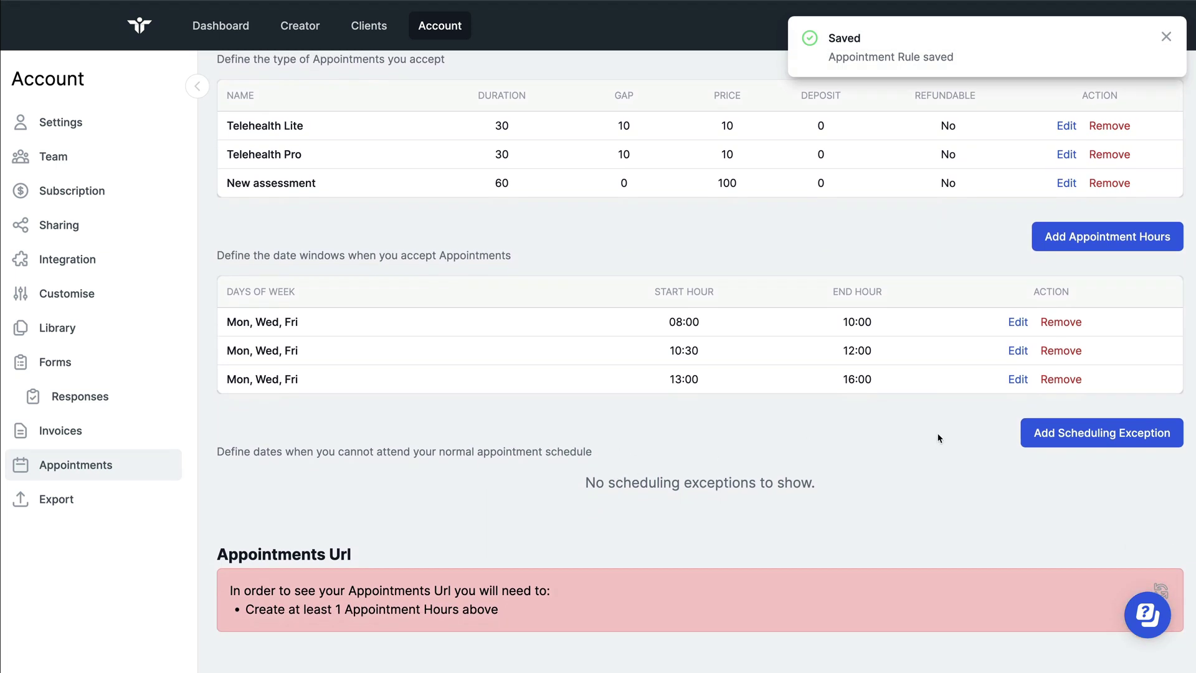
pyautogui.moveTo(971, 432); pyautogui.dragTo(1171, 432)
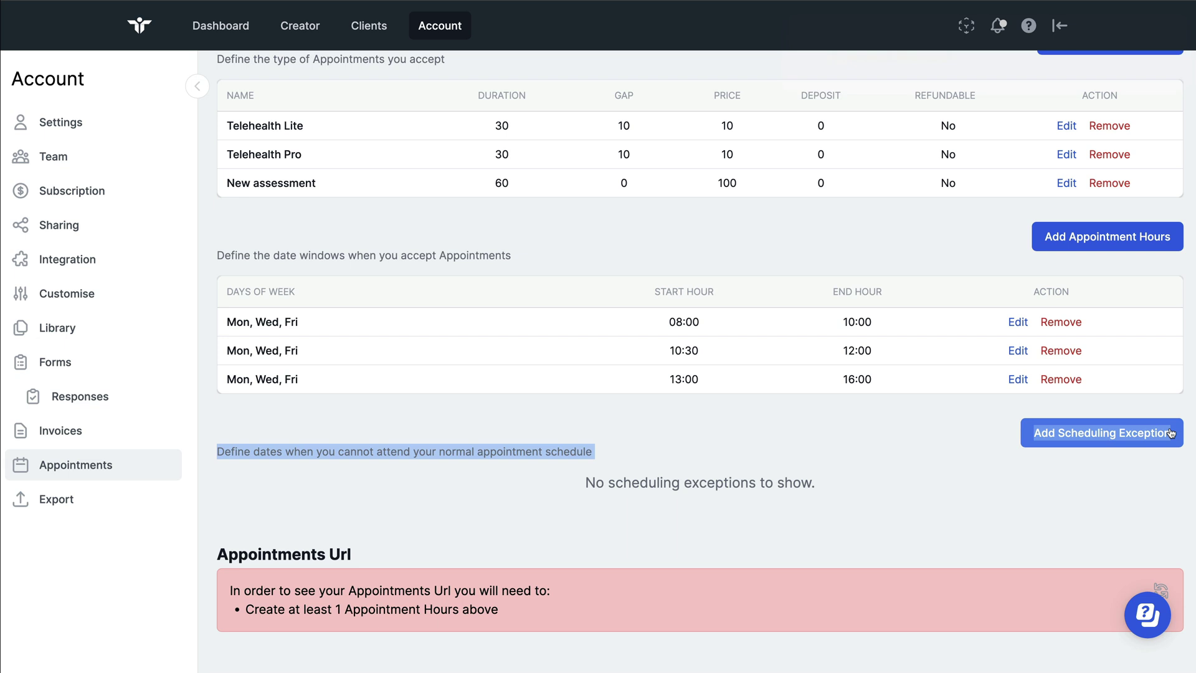
# Try a scheduling exception ending September 4, then discard it without saving.
pyautogui.click(1115, 438)
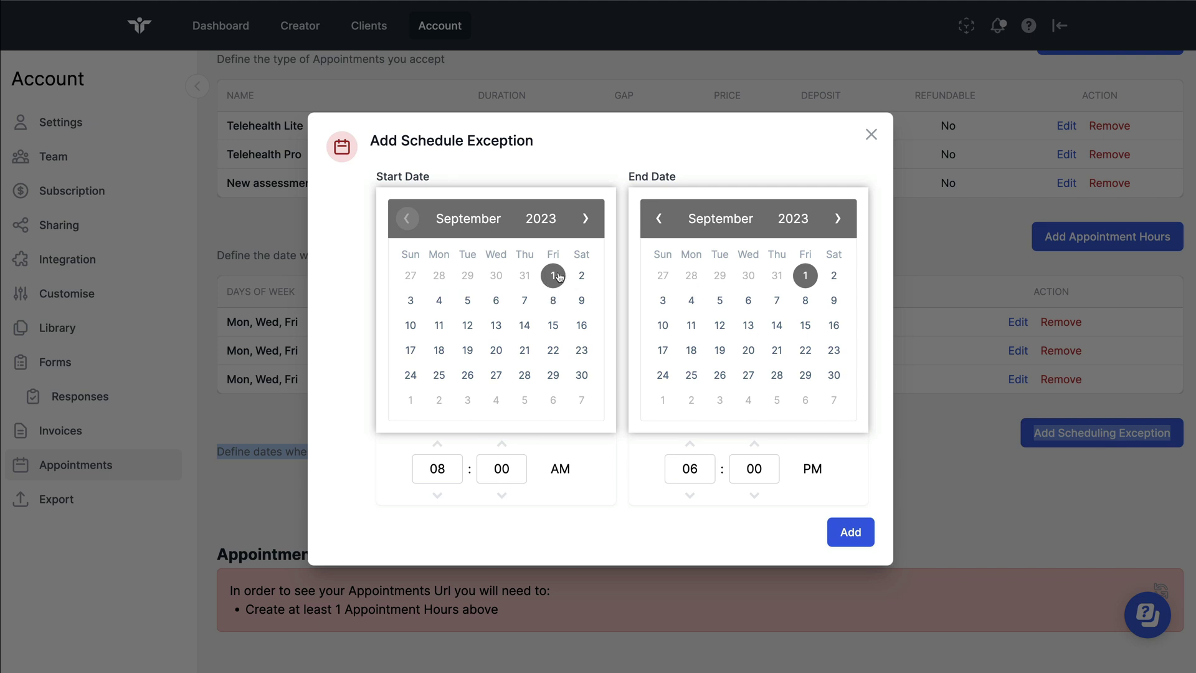
pyautogui.click(691, 301)
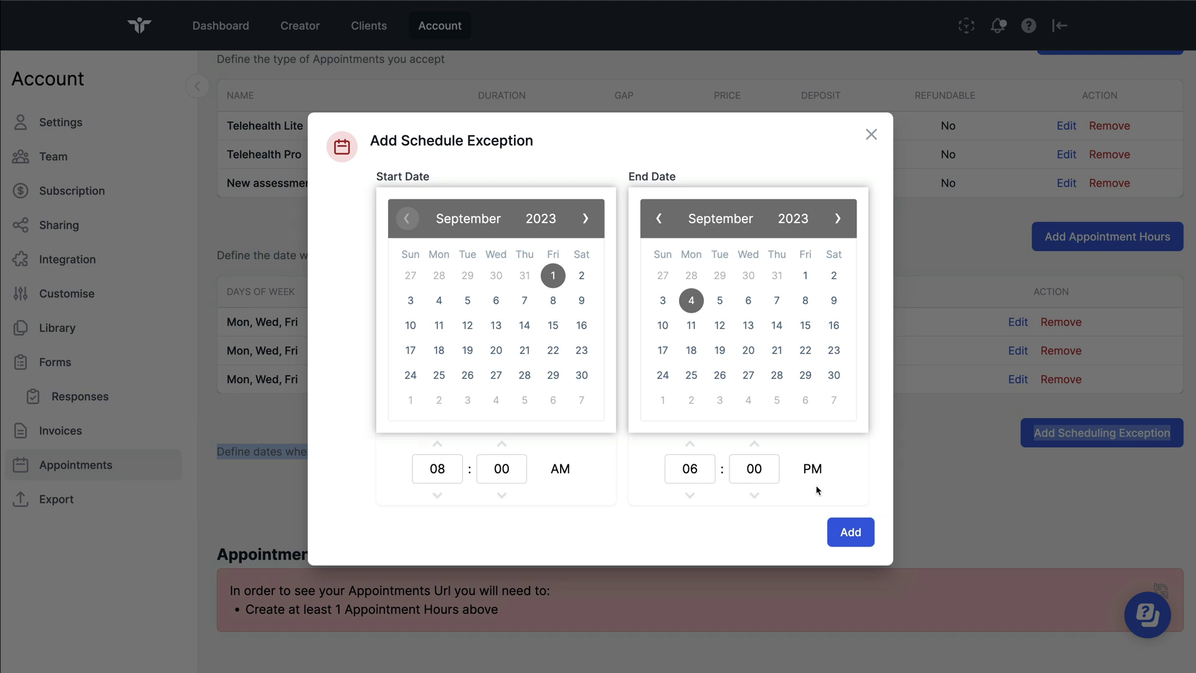
pyautogui.click(871, 135)
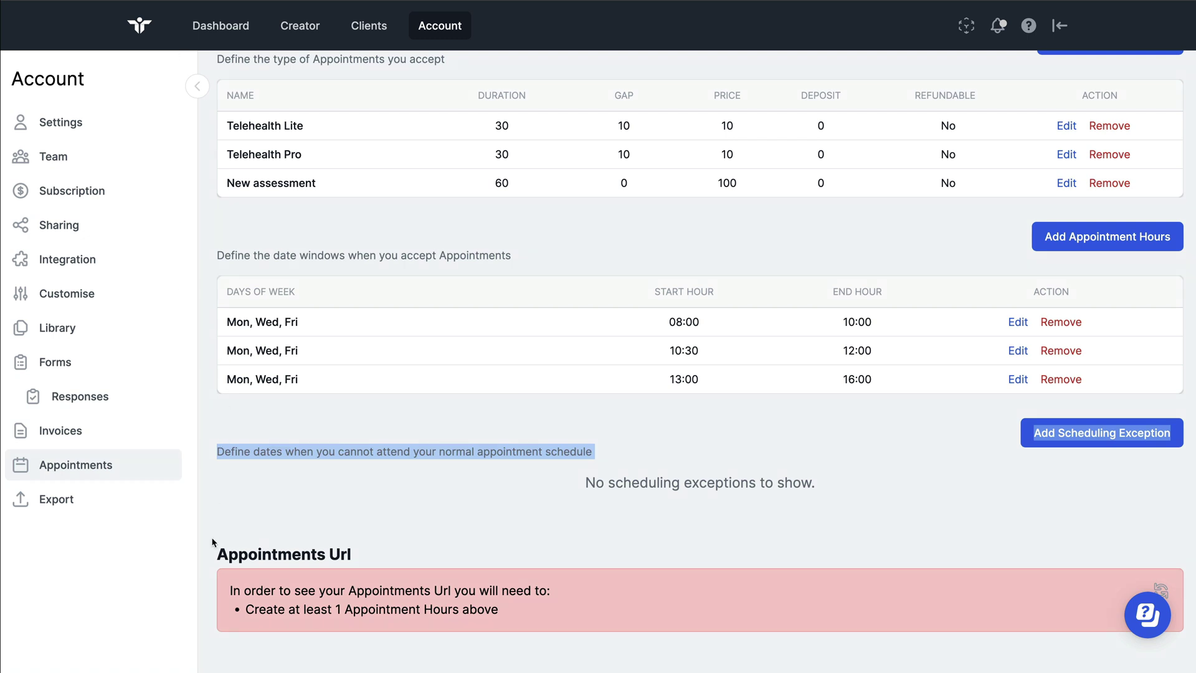
# Scroll down to the Appointments Url and embed section.
pyautogui.moveTo(213, 558); pyautogui.dragTo(340, 560)
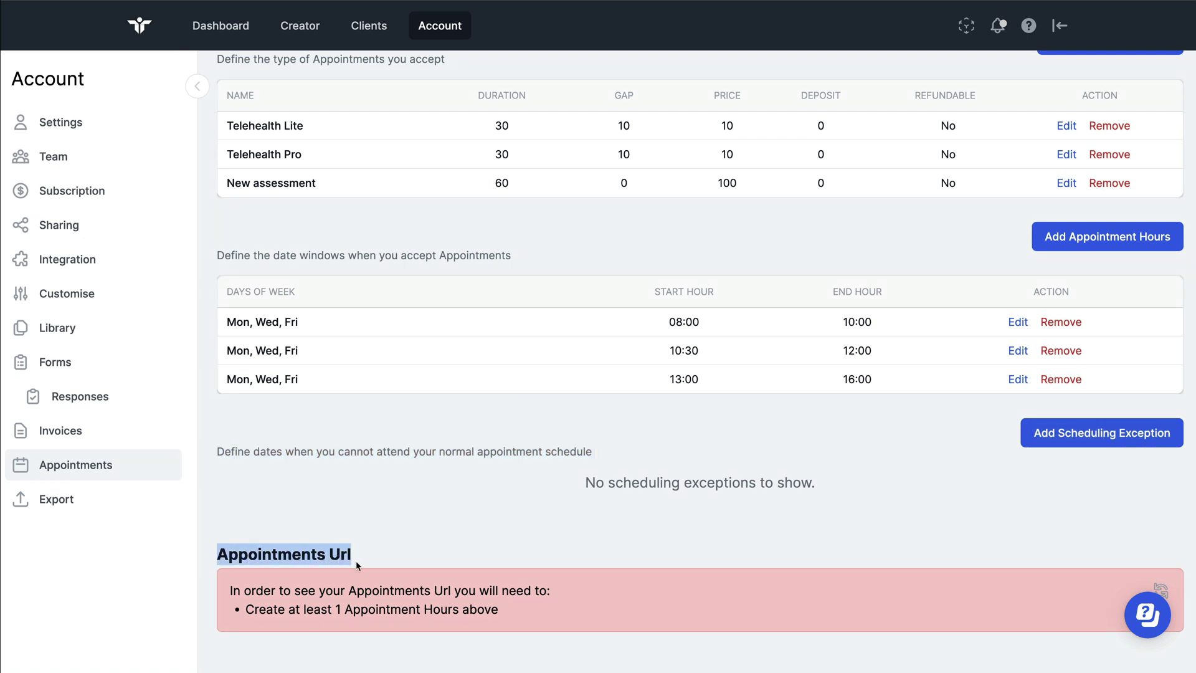
pyautogui.scroll(-3, 358, 561)
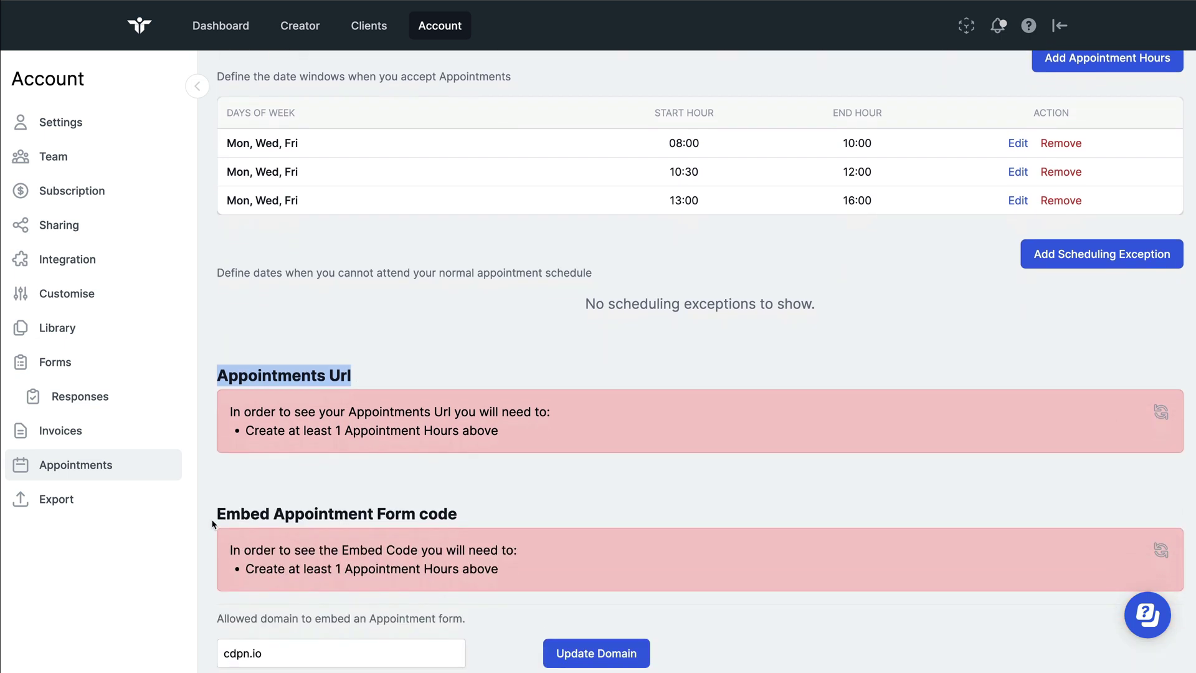
pyautogui.moveTo(214, 515); pyautogui.dragTo(448, 519)
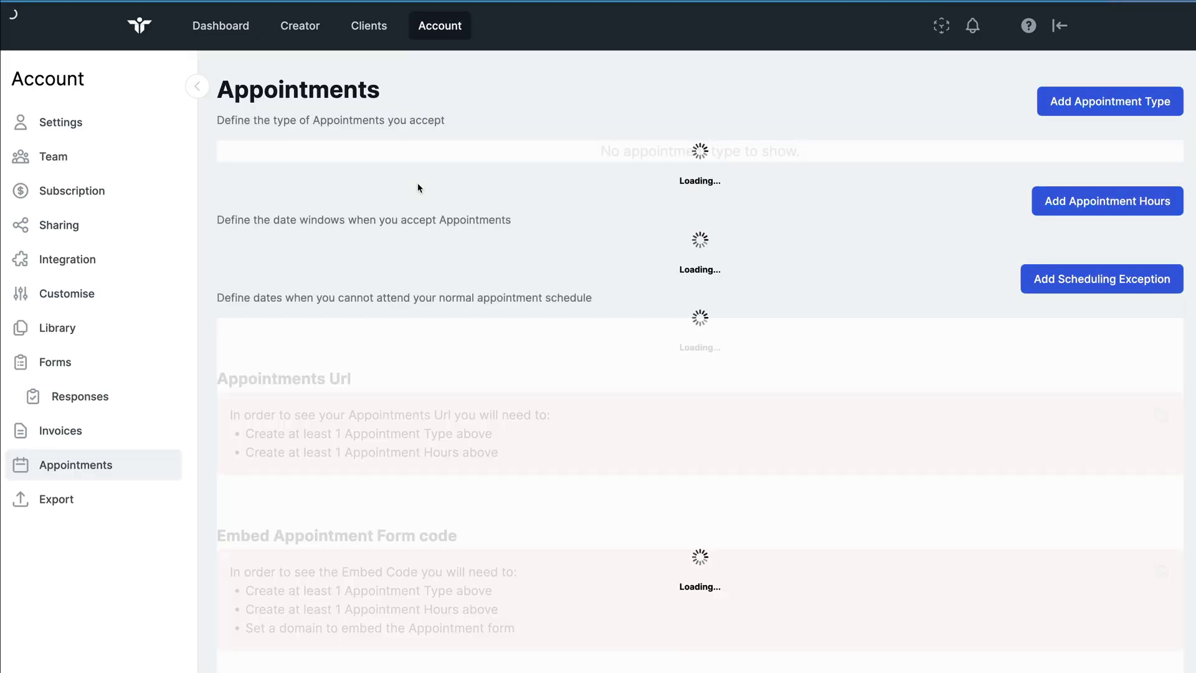
# Review the booking URL and the iframe embed code allowed for cdpn.io.
pyautogui.scroll(-4, 520, 353)
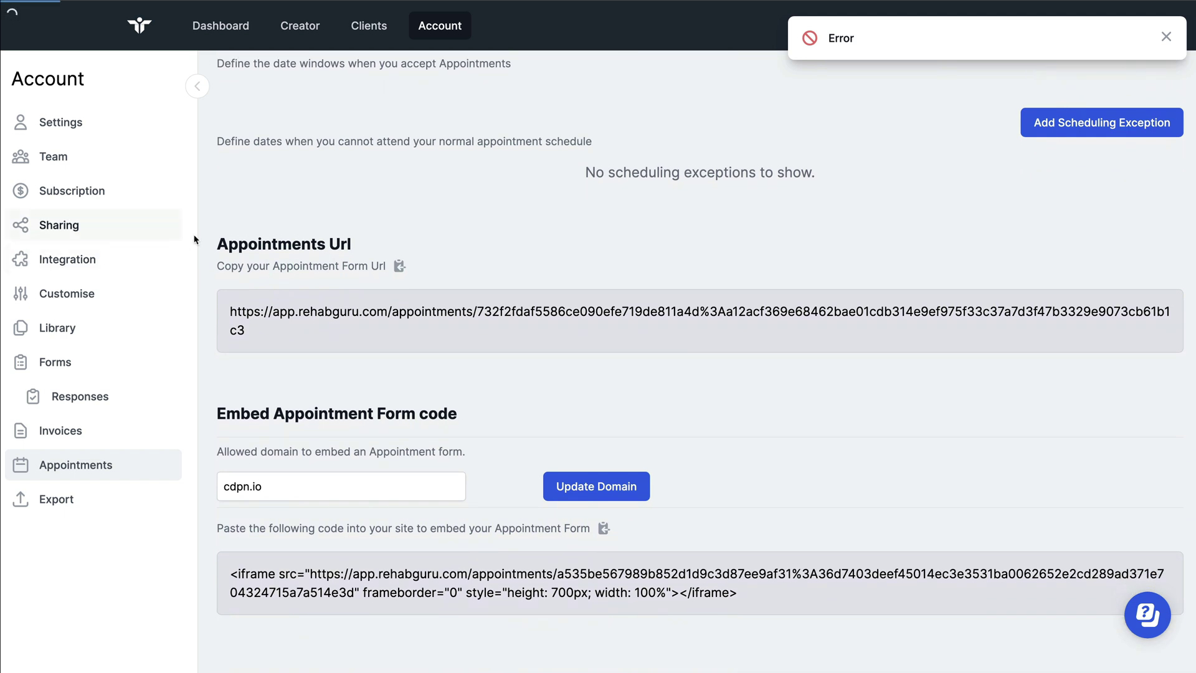
pyautogui.moveTo(216, 244); pyautogui.dragTo(377, 248)
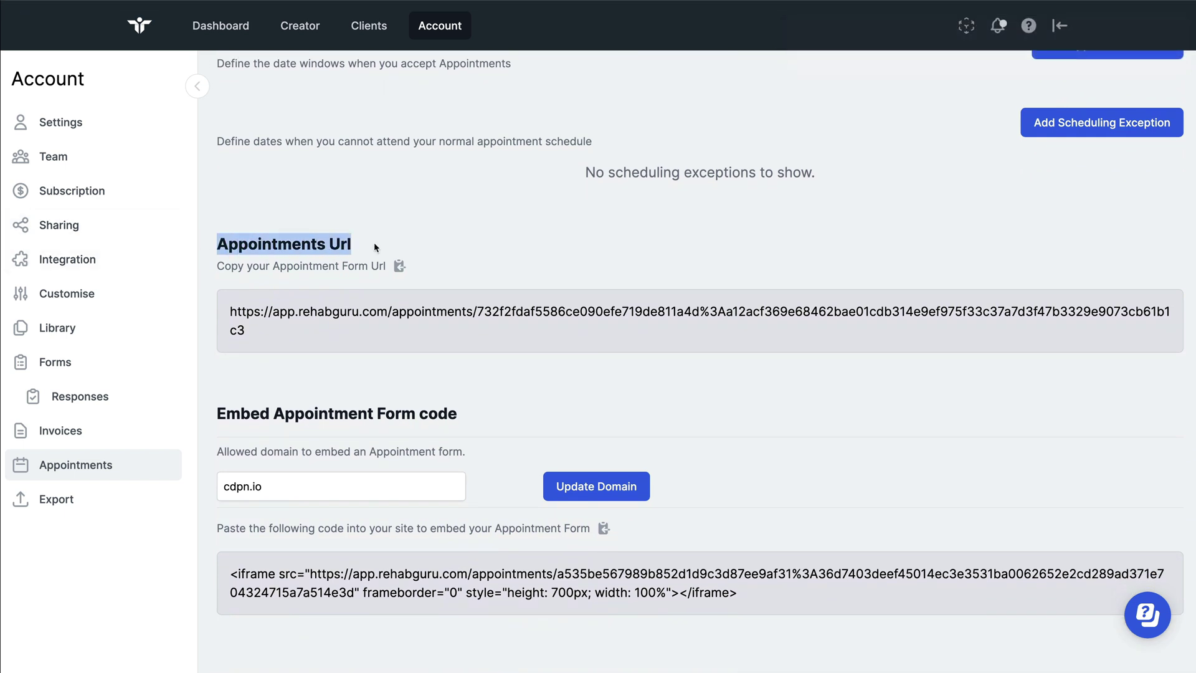
pyautogui.moveTo(378, 251); pyautogui.dragTo(432, 268)
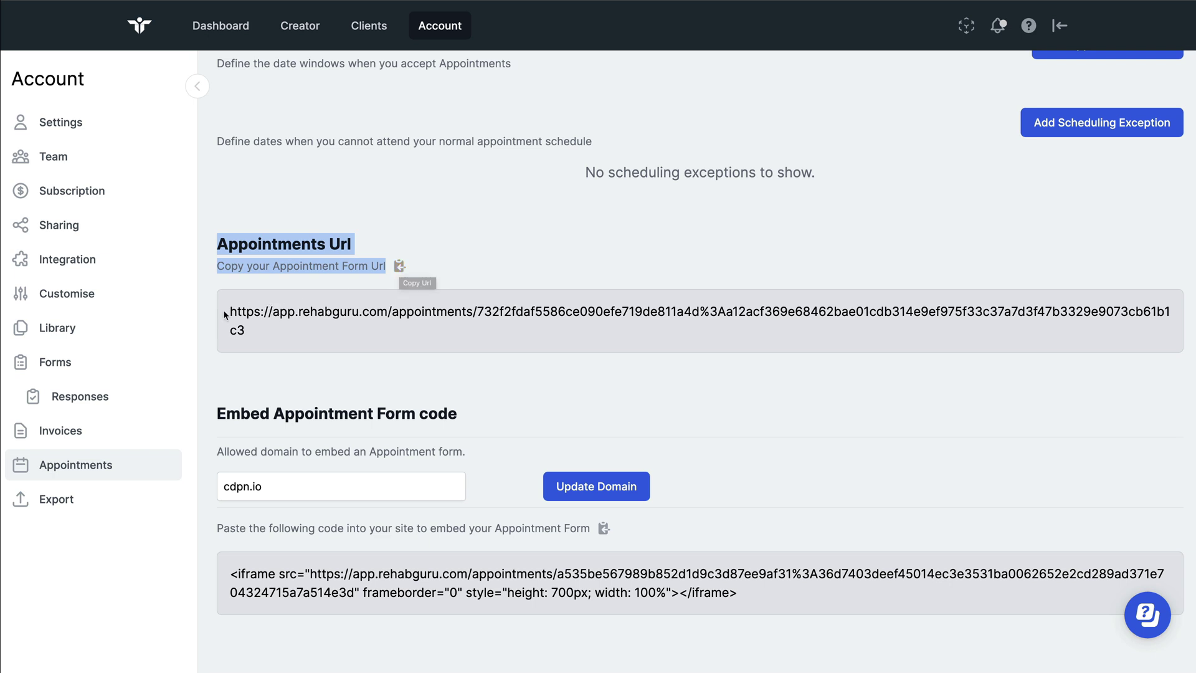
pyautogui.moveTo(225, 312); pyautogui.dragTo(256, 321)
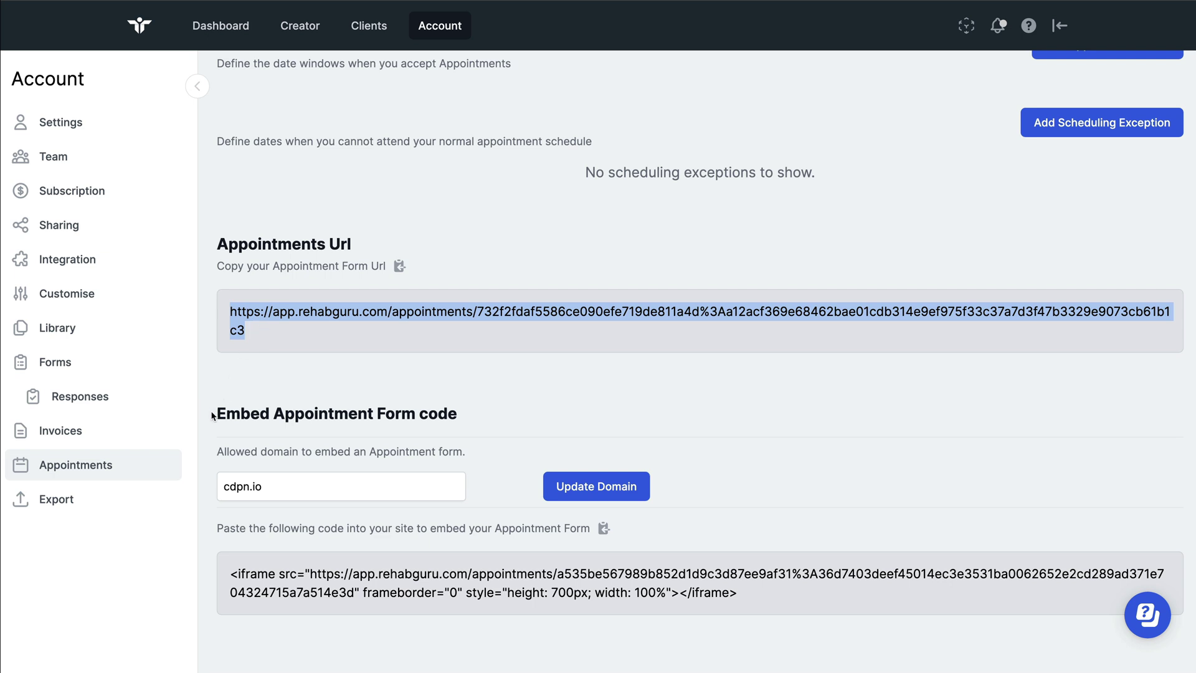
pyautogui.moveTo(212, 416); pyautogui.dragTo(614, 623)
pyautogui.click(369, 491)
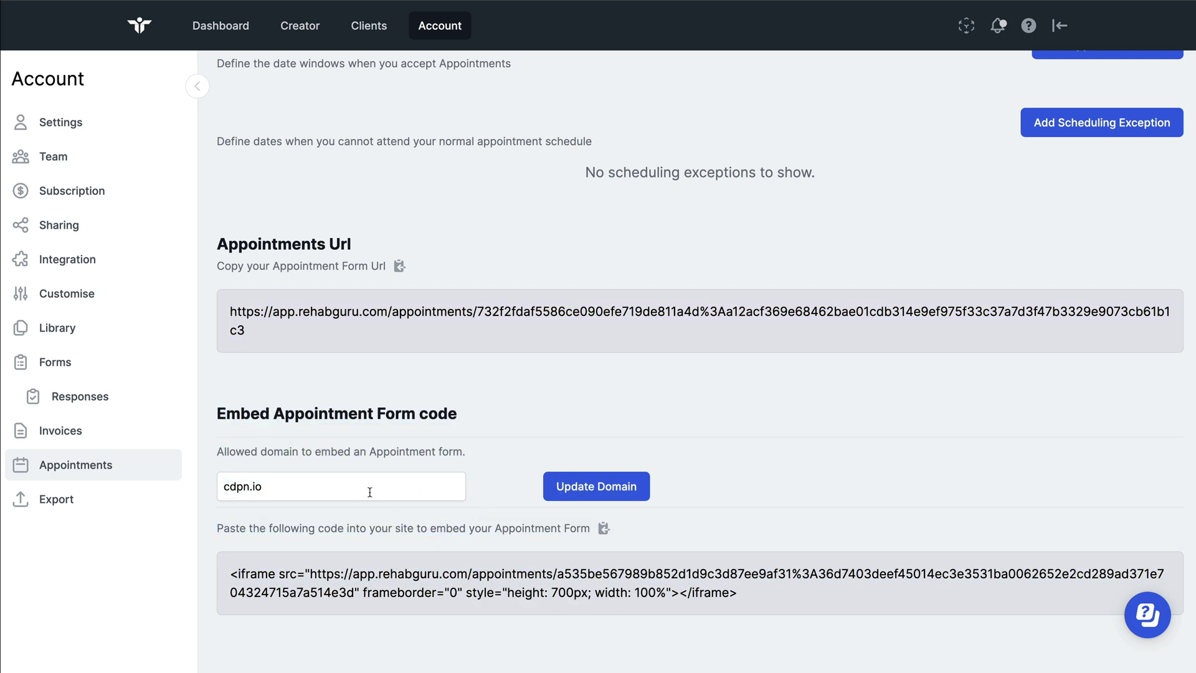
pyautogui.click(302, 488)
pyautogui.moveTo(302, 488); pyautogui.dragTo(218, 487)
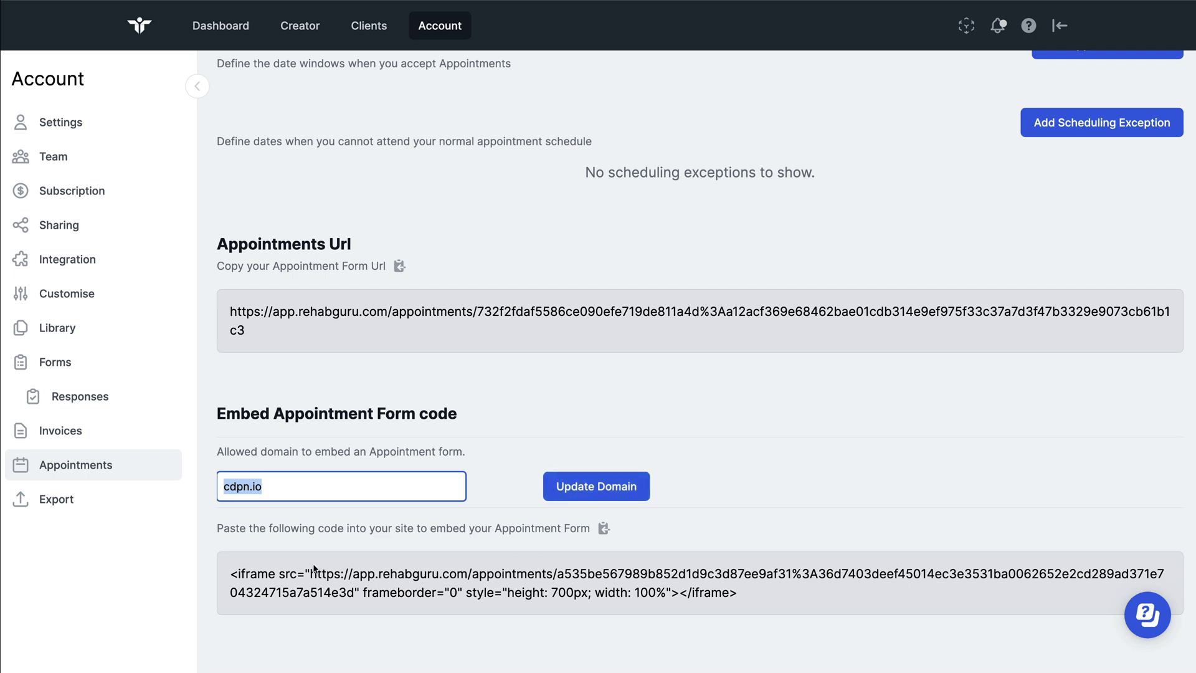
pyautogui.moveTo(311, 573); pyautogui.dragTo(666, 591)
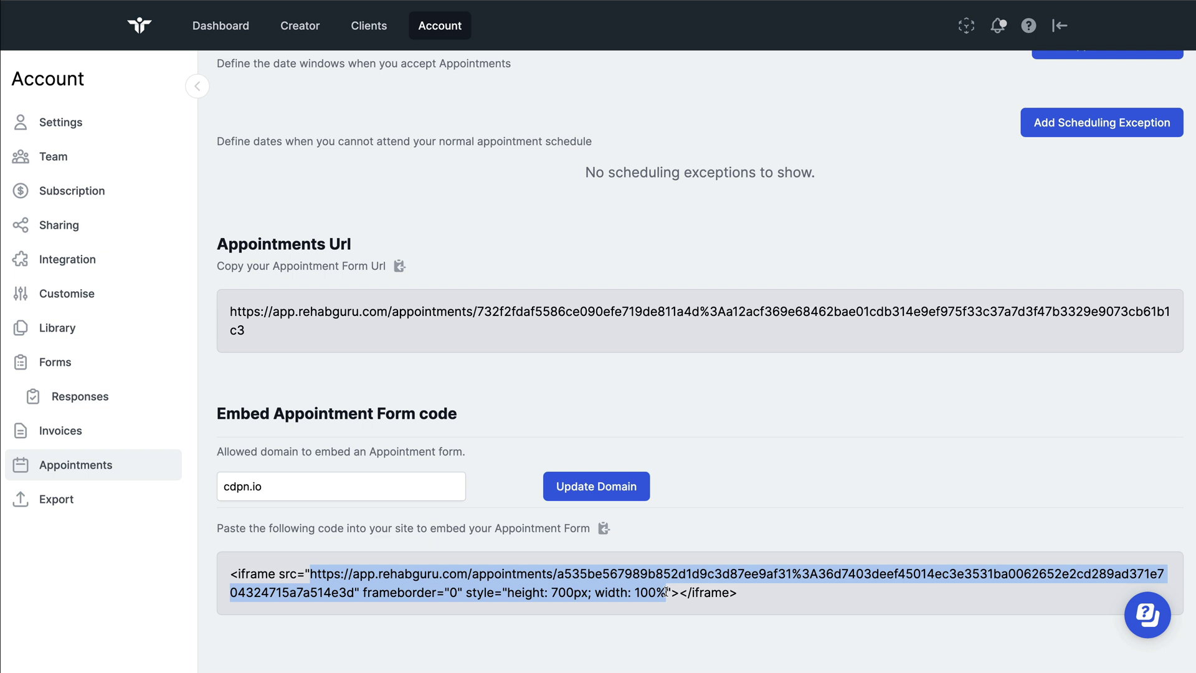
pyautogui.click(629, 529)
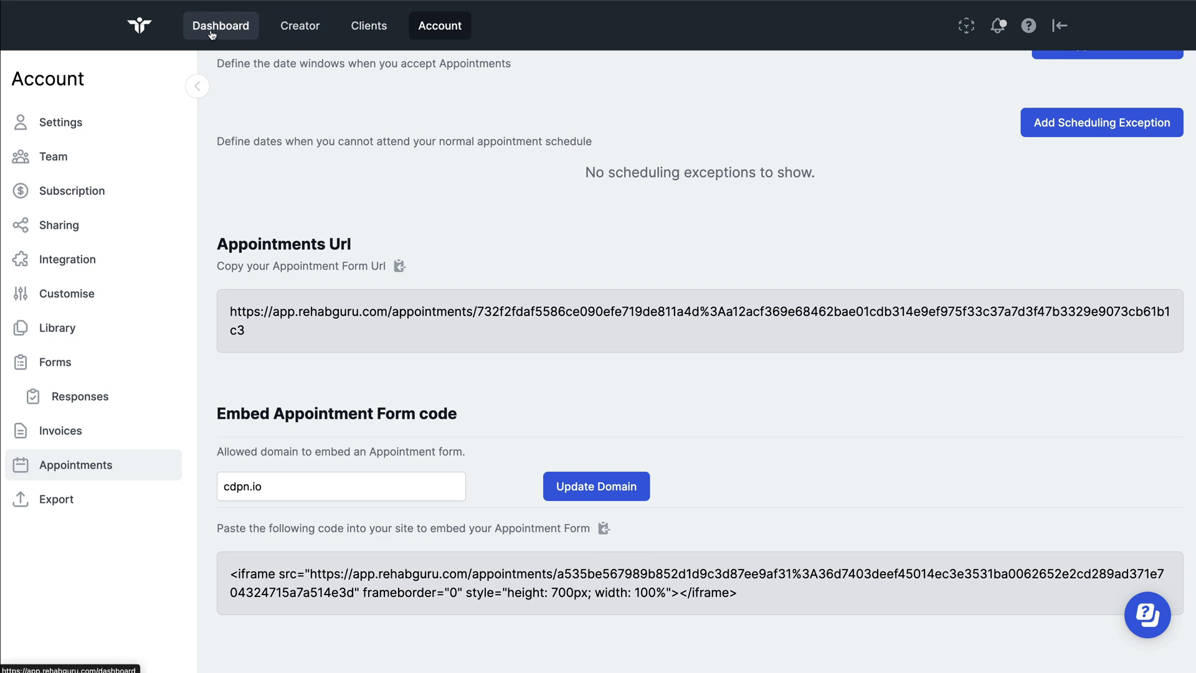
# Move the calendar to Sep 3 – 9, 2023 and start an appointment on Monday 4 September.
pyautogui.moveTo(178, 29); pyautogui.dragTo(235, 31)
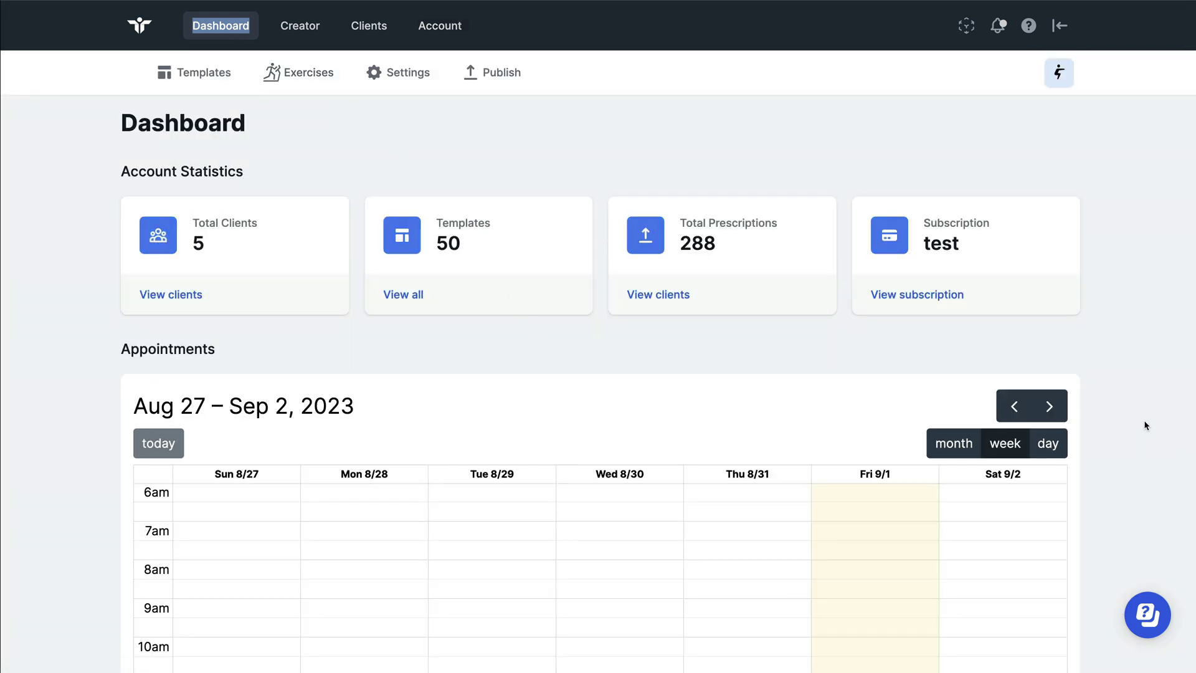
pyautogui.click(1049, 406)
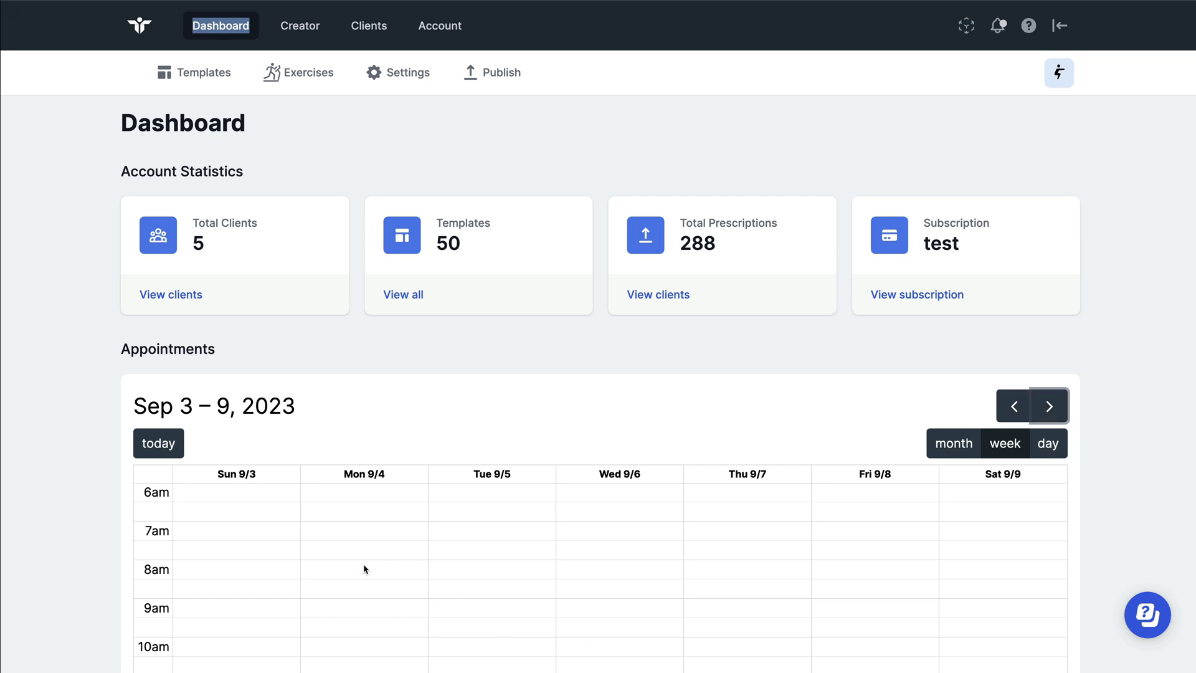
pyautogui.click(341, 537)
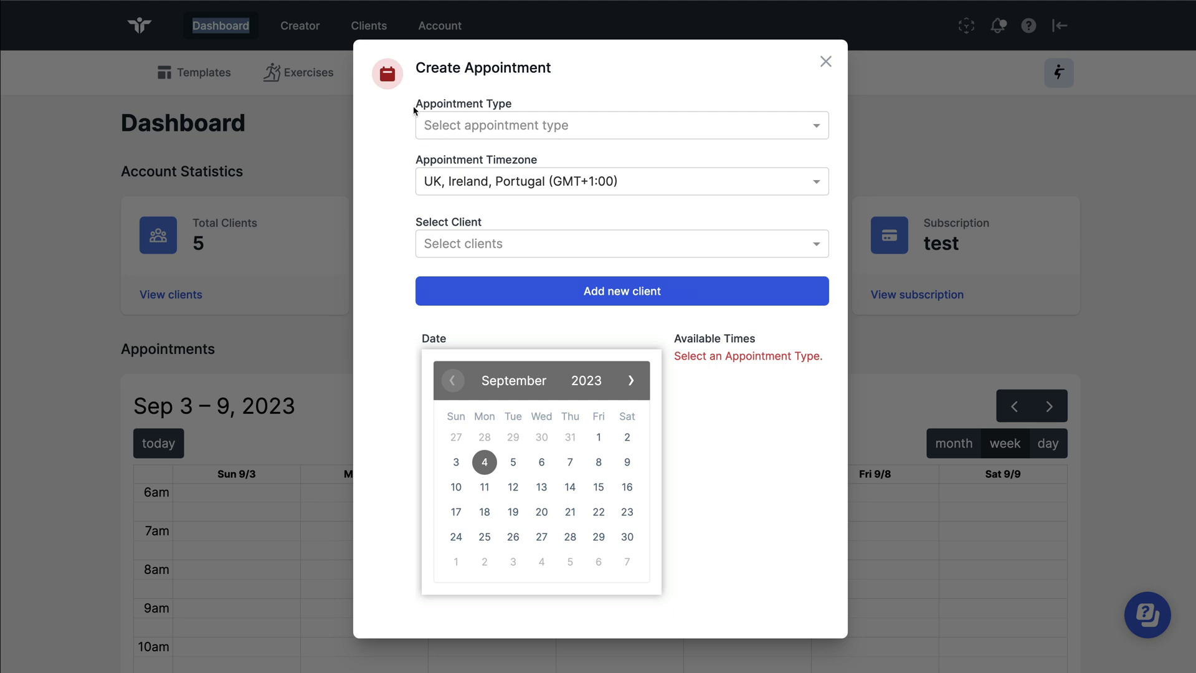
# Set the appointment type to New assessment.
pyautogui.moveTo(416, 109); pyautogui.dragTo(532, 106)
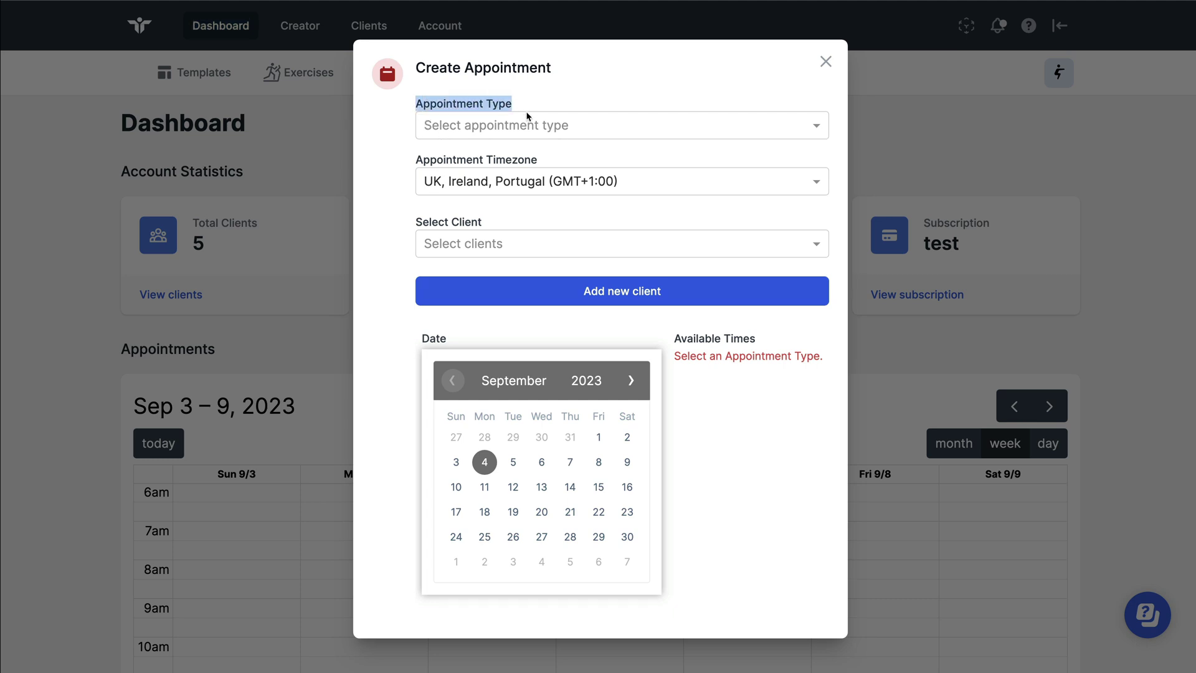
pyautogui.click(529, 127)
pyautogui.click(510, 217)
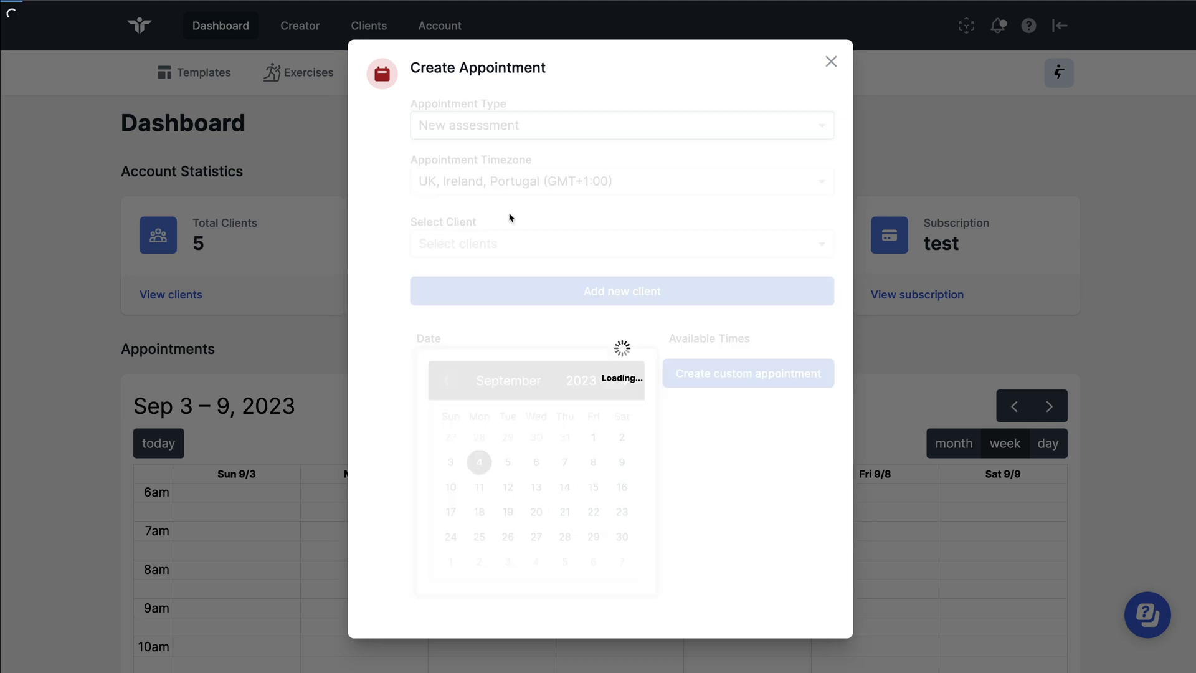
# Choose the doctor client and bring up the custom start and end time entry.
pyautogui.moveTo(408, 216); pyautogui.dragTo(507, 229)
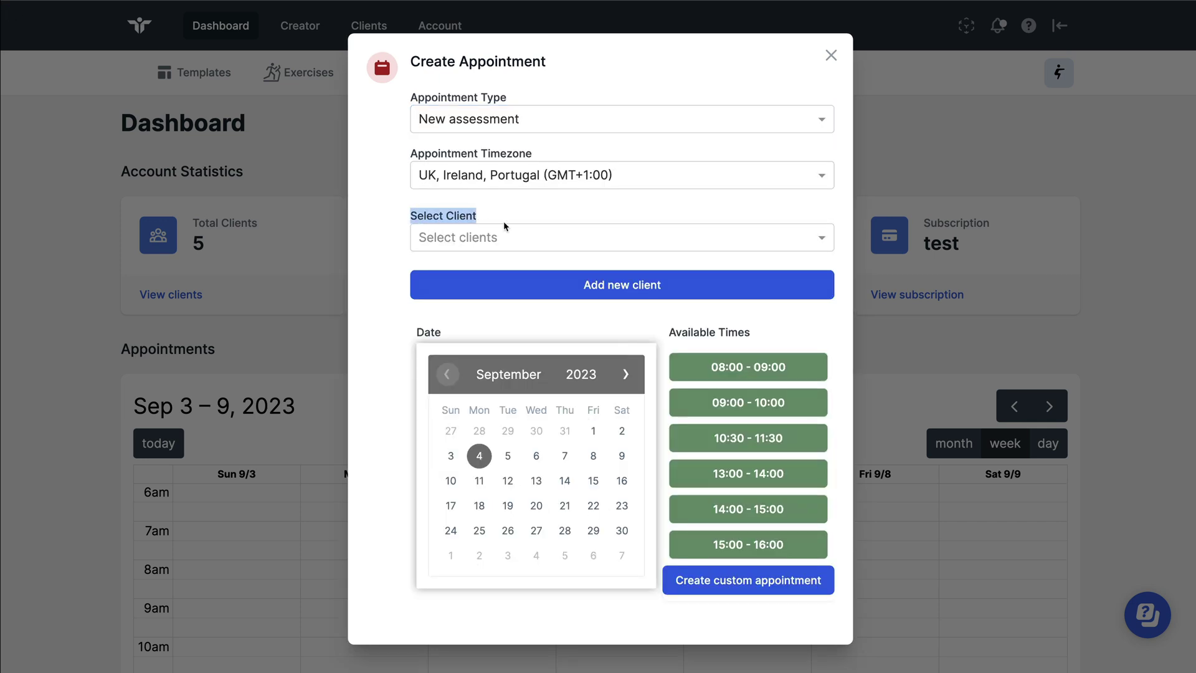
pyautogui.click(522, 239)
pyautogui.click(548, 208)
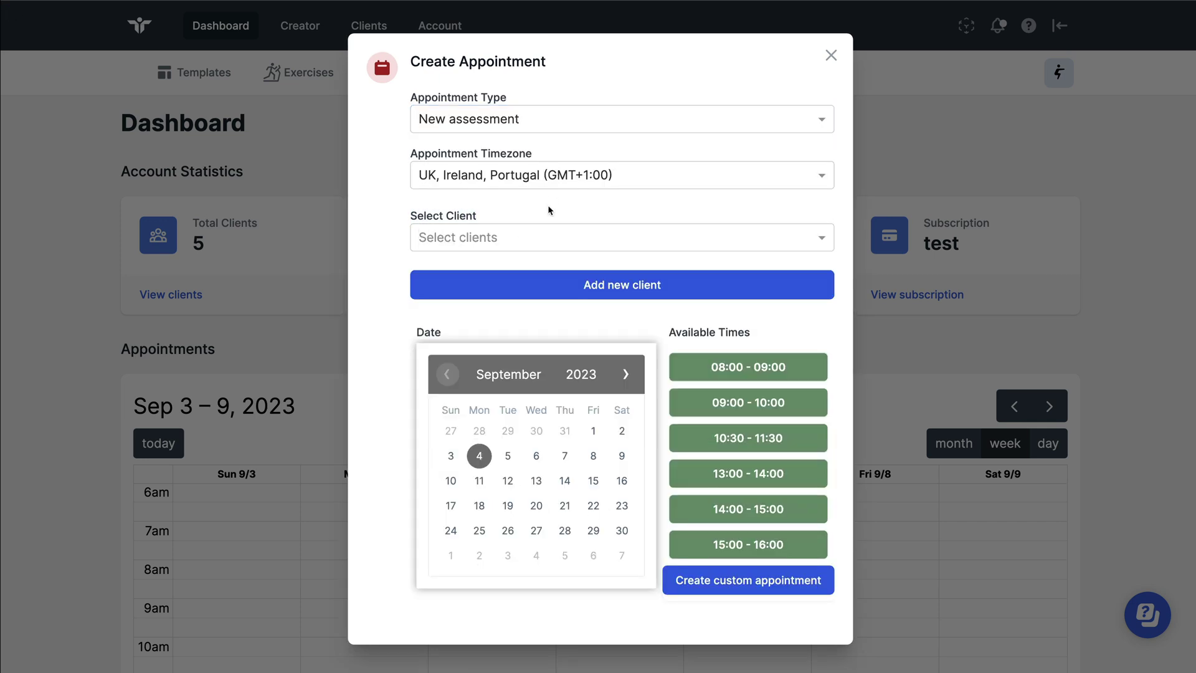
pyautogui.moveTo(528, 267); pyautogui.dragTo(673, 298)
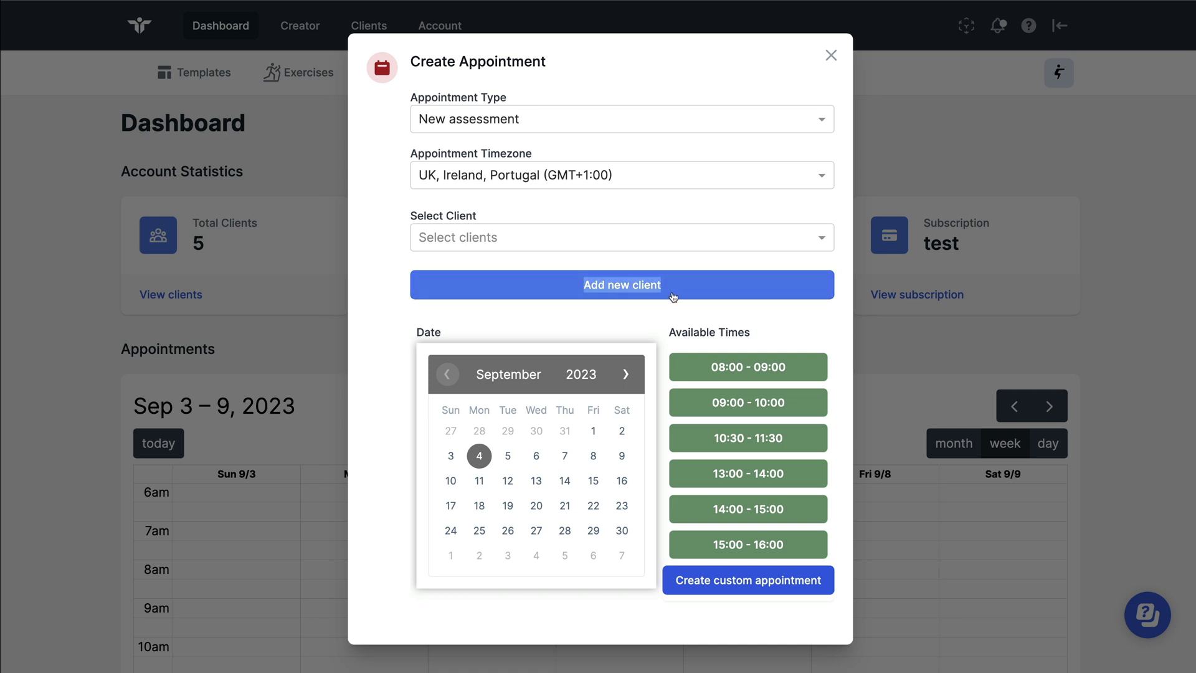
pyautogui.click(549, 241)
pyautogui.click(508, 272)
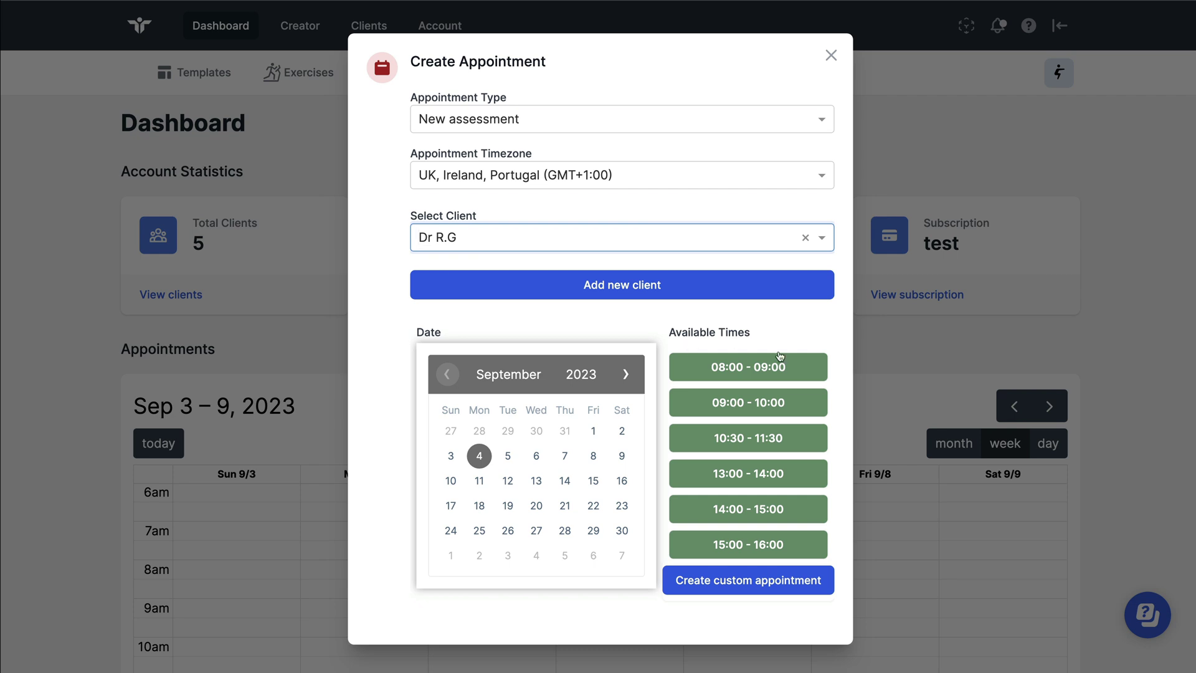
pyautogui.moveTo(756, 350); pyautogui.dragTo(679, 578)
pyautogui.click(663, 559)
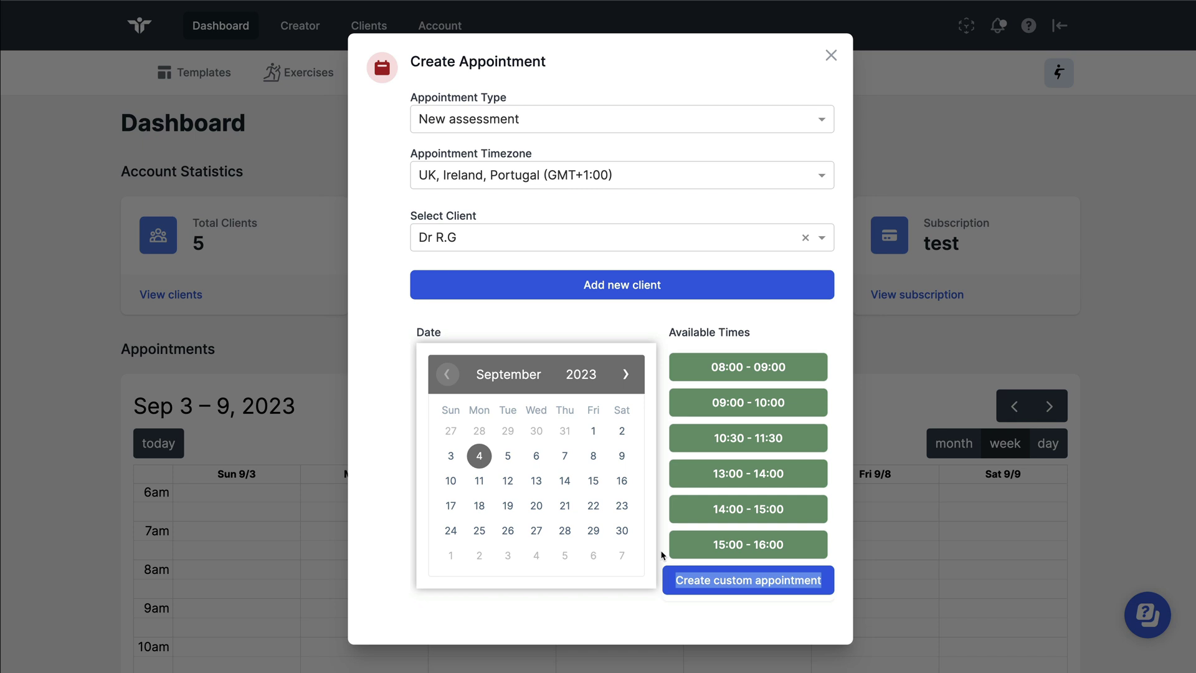
pyautogui.tripleClick(693, 581)
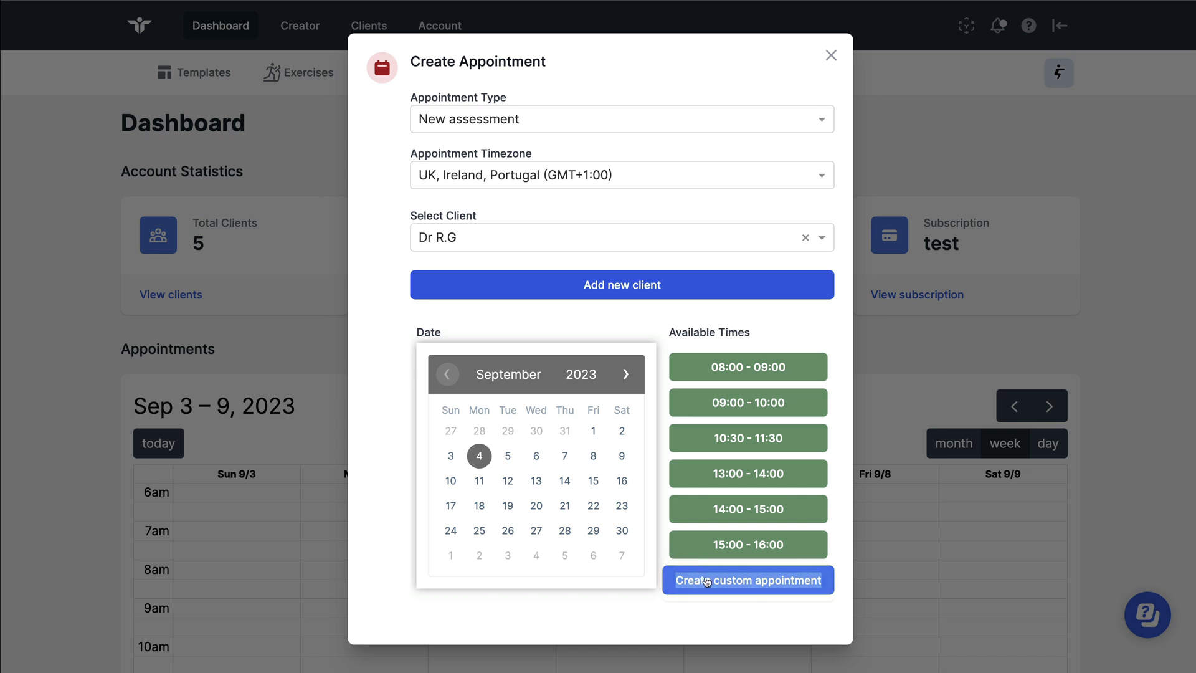
# Book the New assessment for 18:00–19:00 on 4 September and check it on the calendar.
pyautogui.click(706, 581)
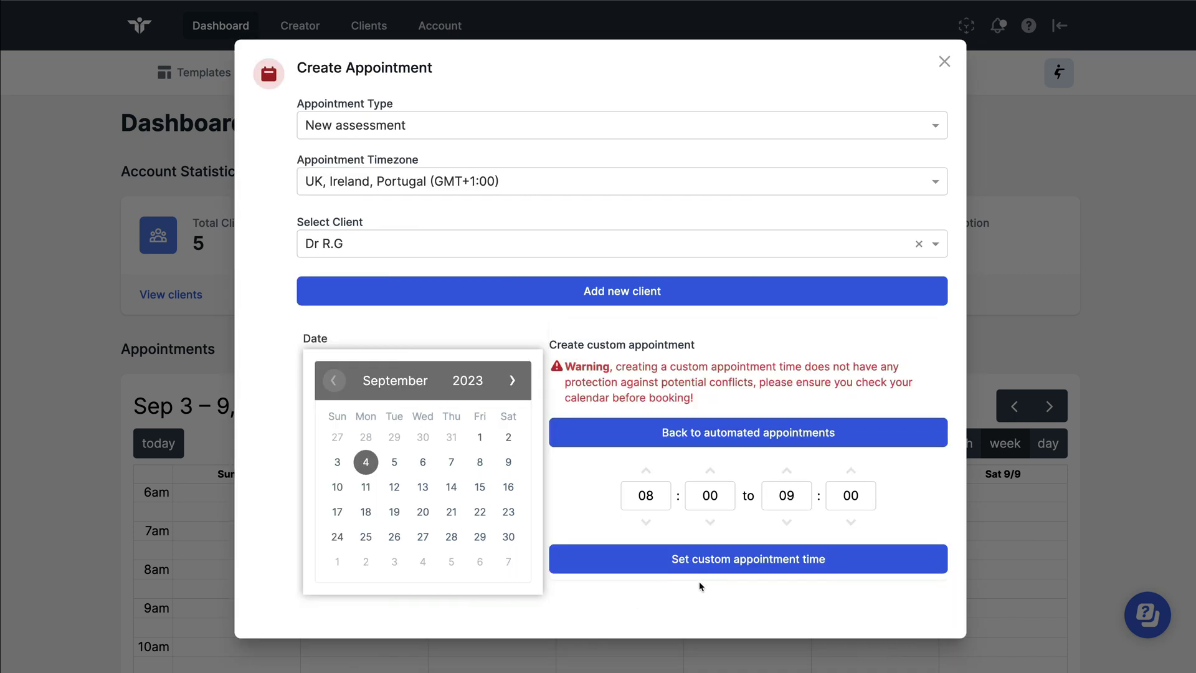
pyautogui.moveTo(652, 496); pyautogui.dragTo(637, 496)
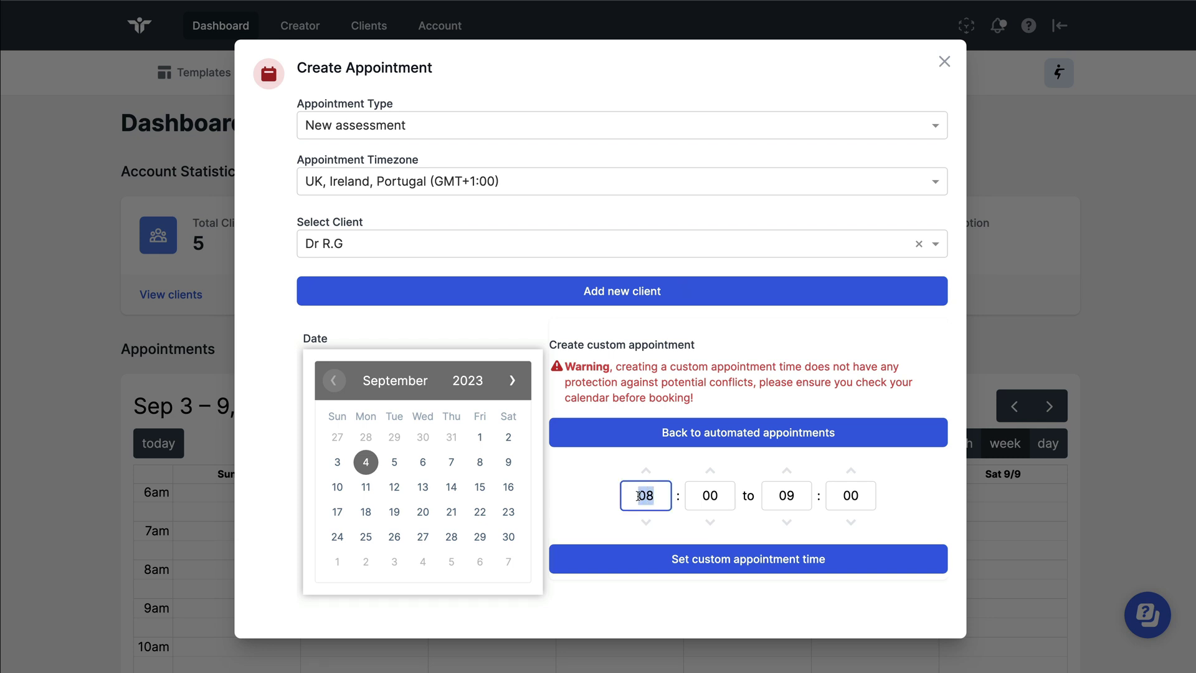
pyautogui.write('18')
pyautogui.click(723, 557)
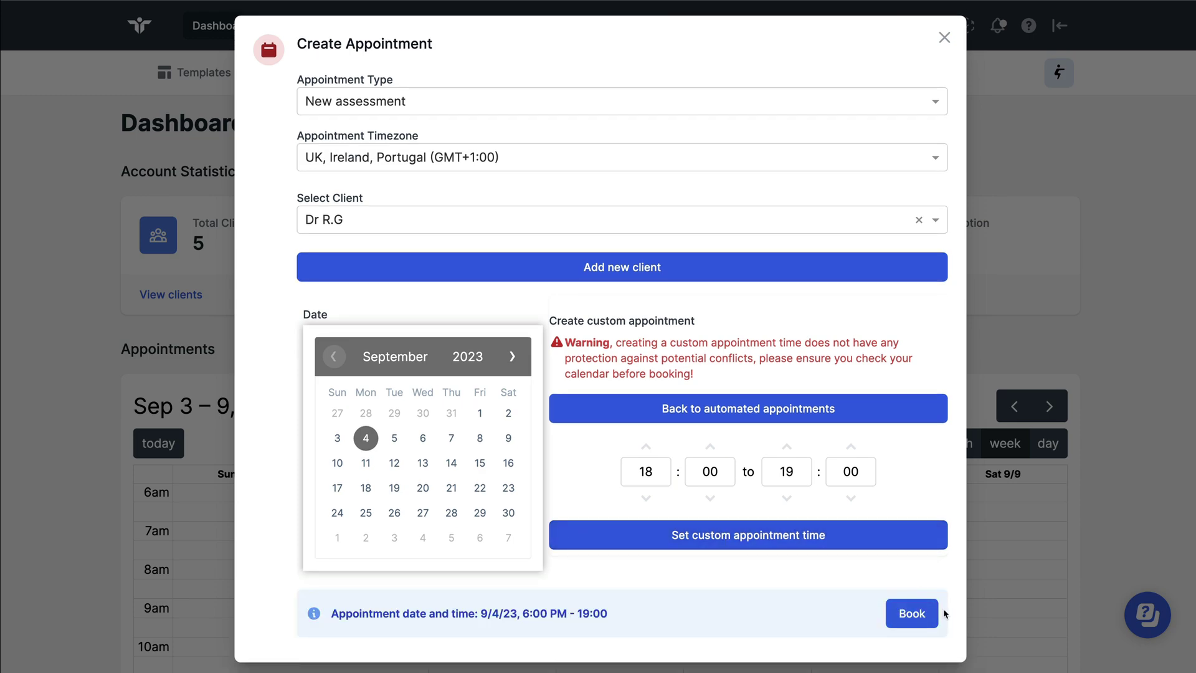
pyautogui.click(920, 615)
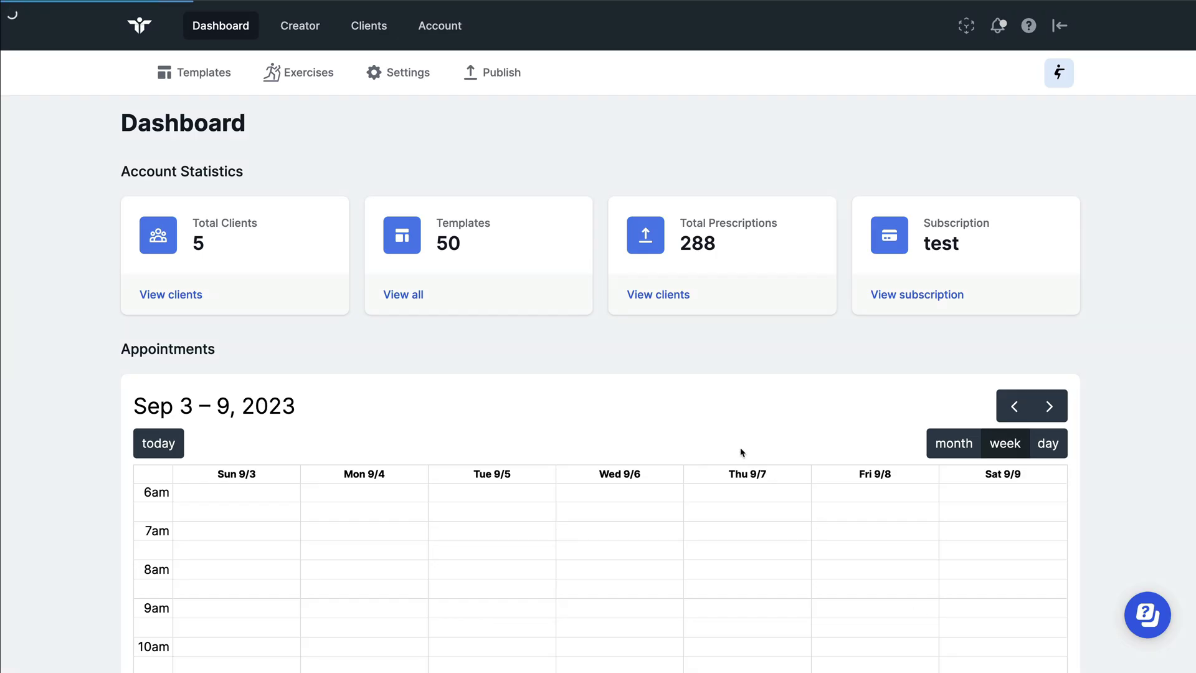
pyautogui.scroll(-1, 739, 448)
pyautogui.scroll(-6, 740, 448)
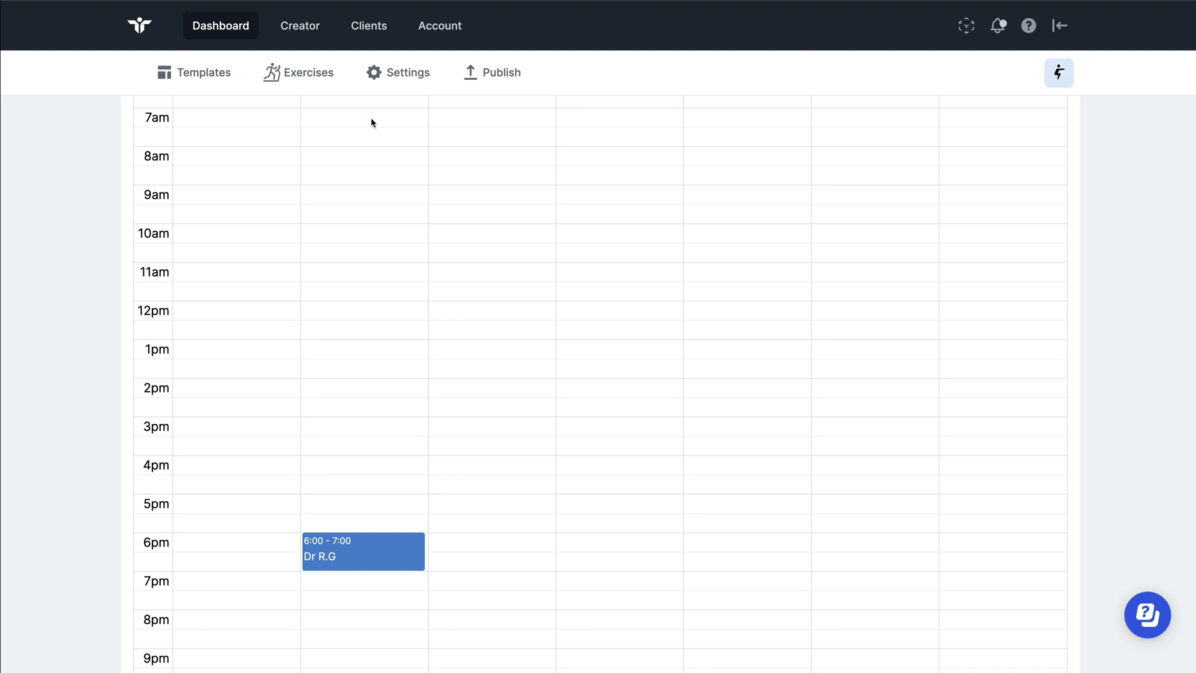
pyautogui.scroll(5, 392, 128)
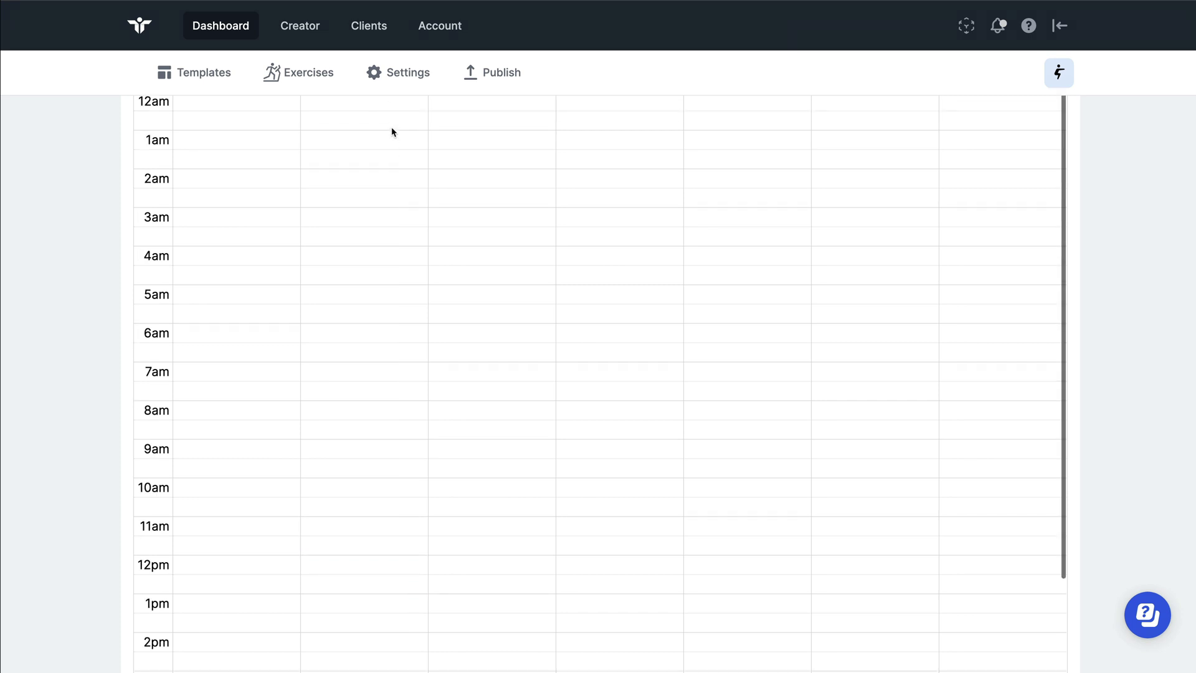
pyautogui.scroll(5, 391, 128)
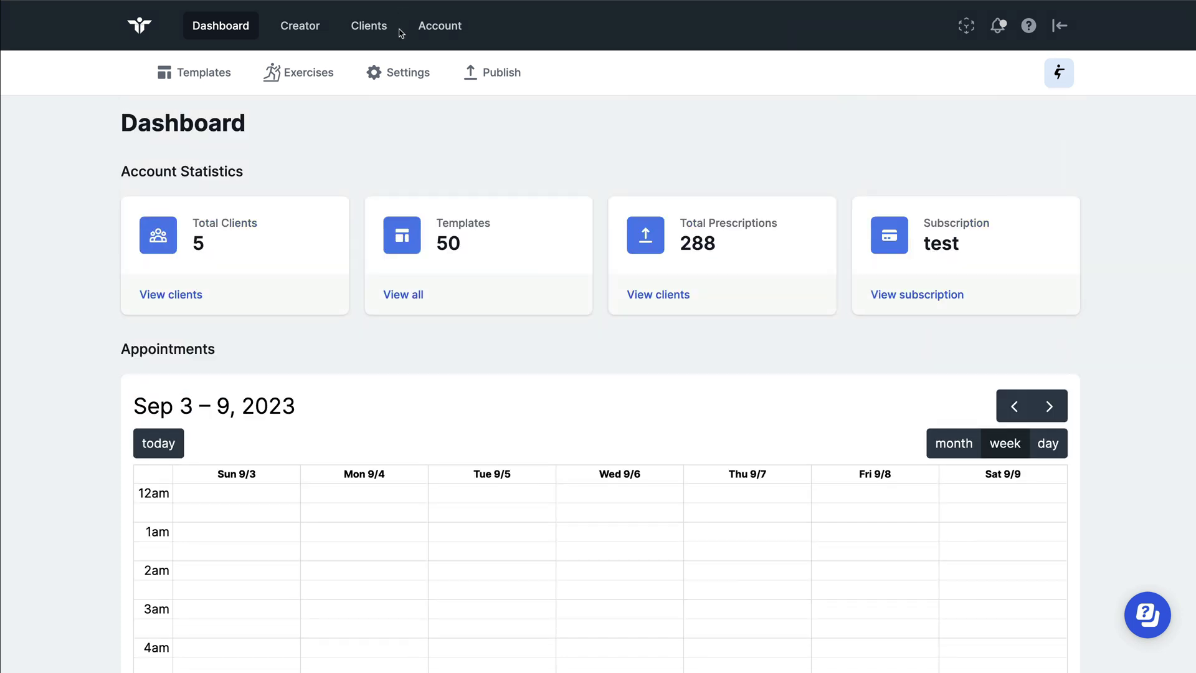
# Open the doctor client's record and view their appointments.
pyautogui.doubleClick(367, 31)
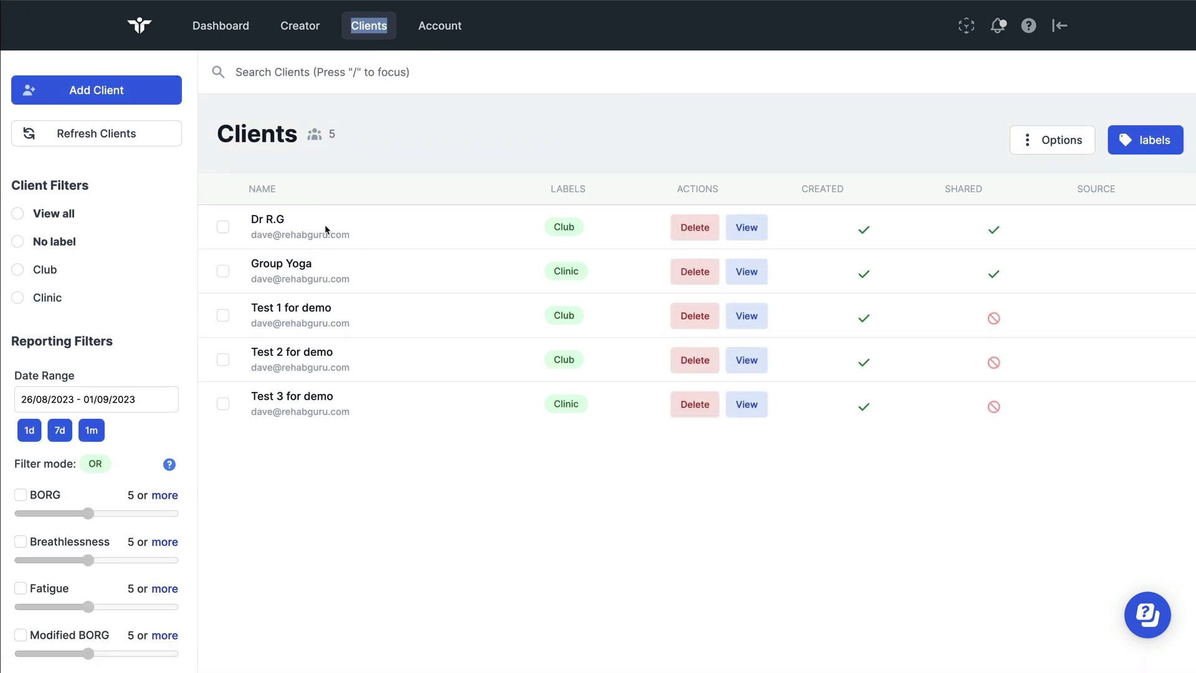
pyautogui.doubleClick(755, 229)
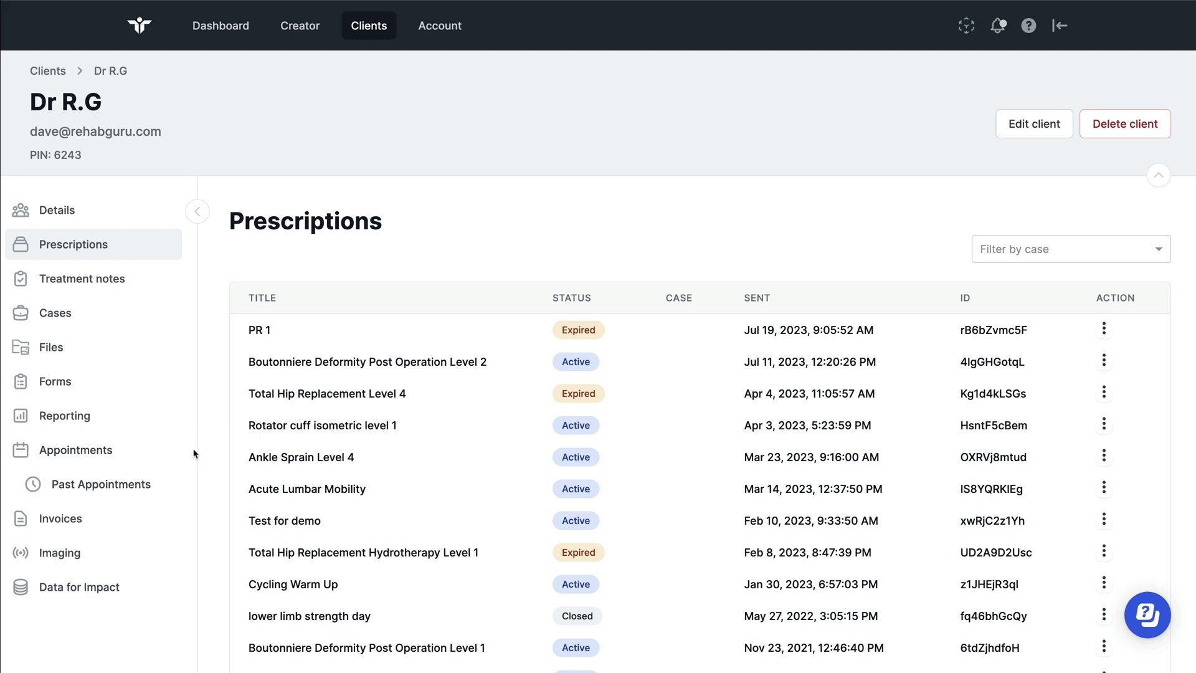
pyautogui.moveTo(194, 453); pyautogui.dragTo(36, 449)
pyautogui.click(56, 454)
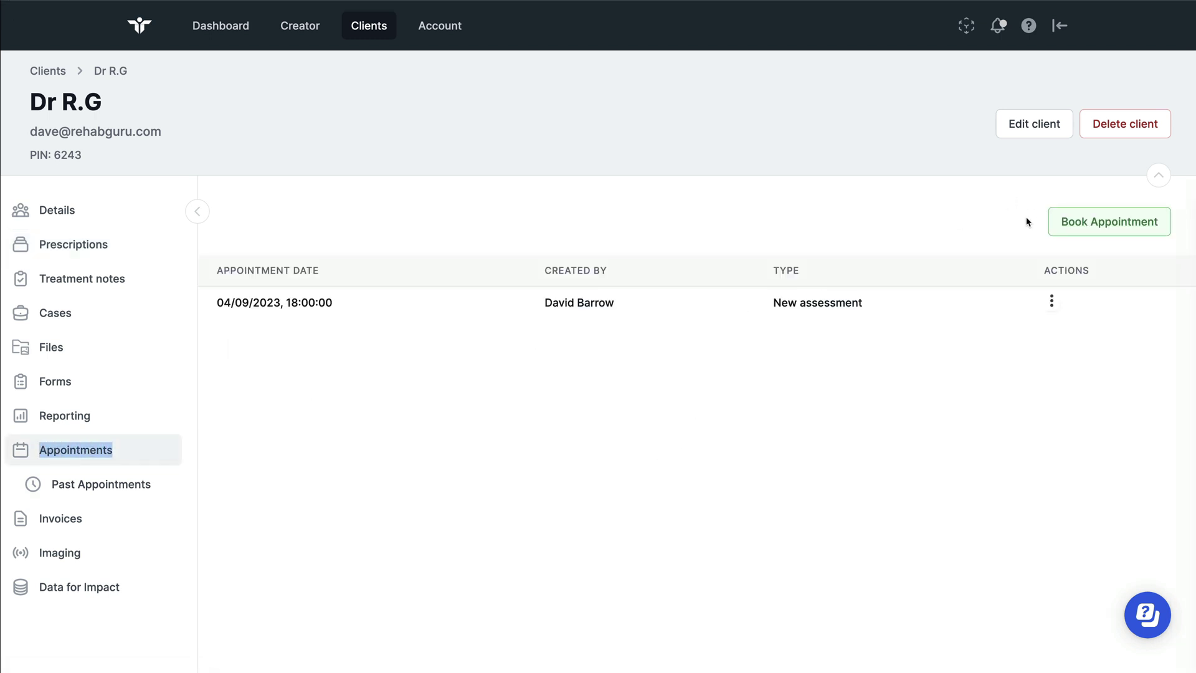
# Book another New assessment on 4 September in the 10:30 - 11:30 slot.
pyautogui.moveTo(1033, 223); pyautogui.dragTo(1139, 219)
pyautogui.click(1139, 219)
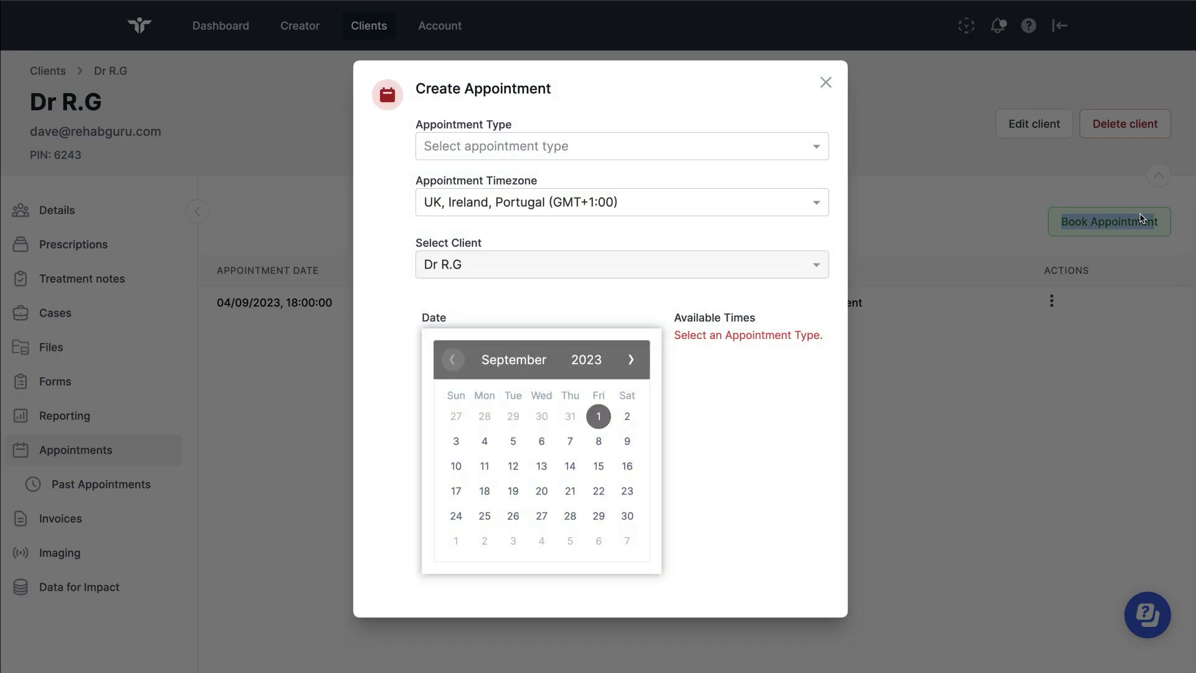
pyautogui.click(477, 147)
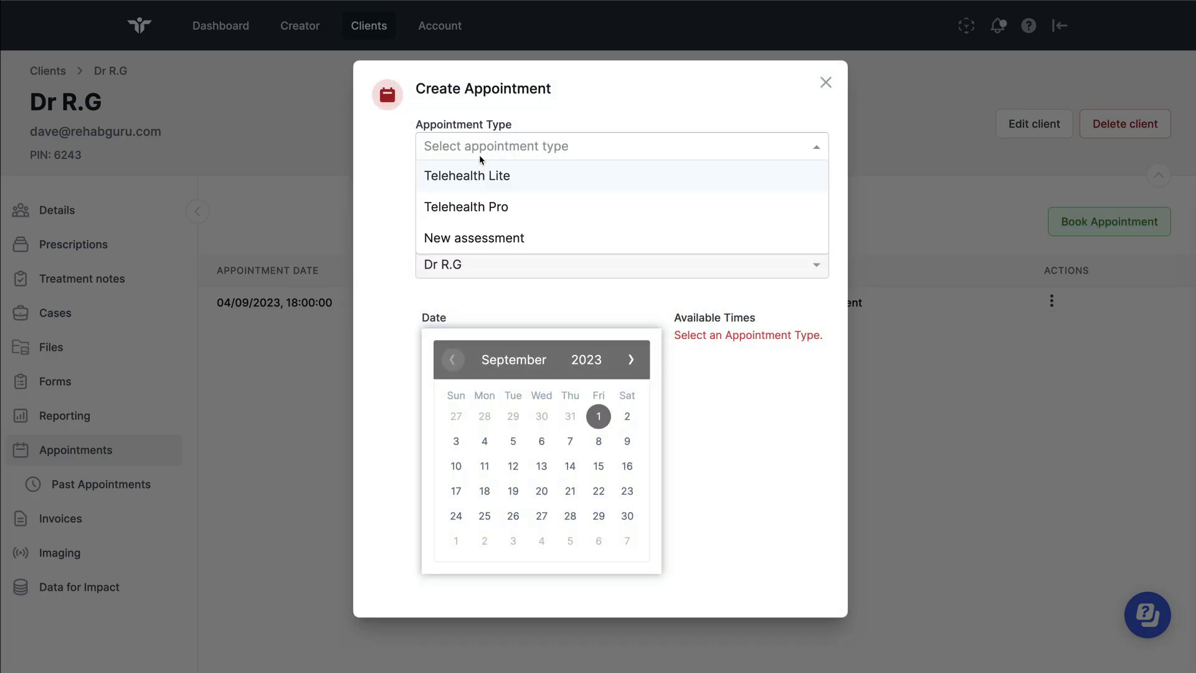
pyautogui.click(492, 239)
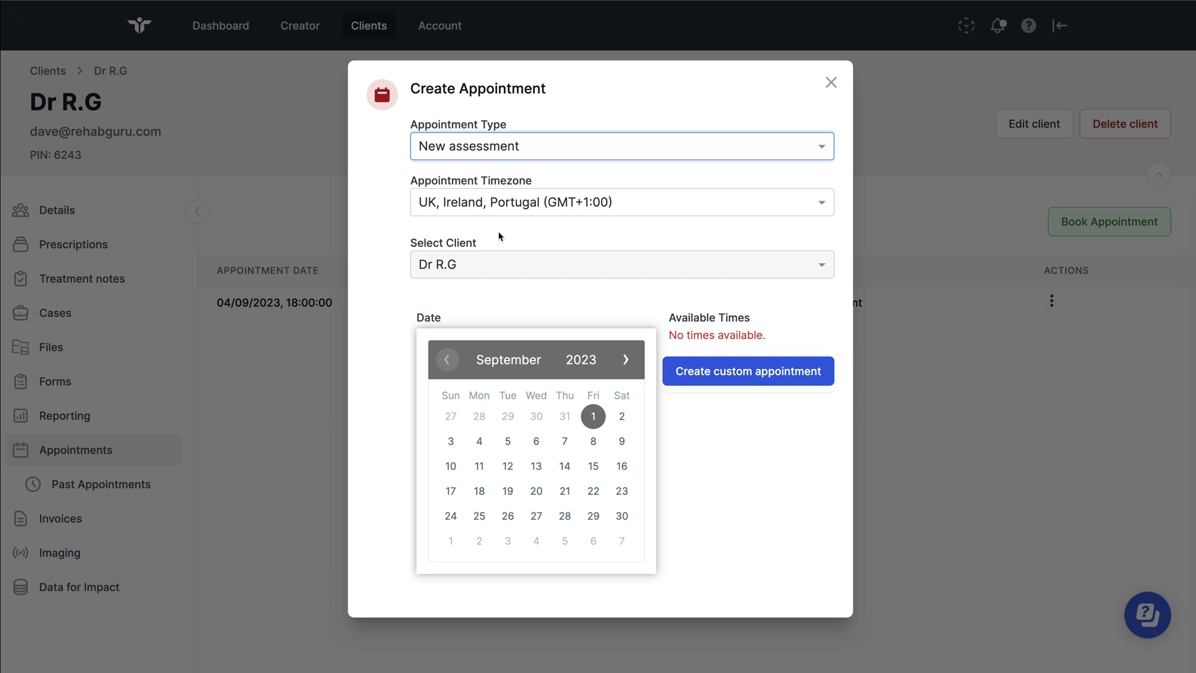
pyautogui.click(480, 443)
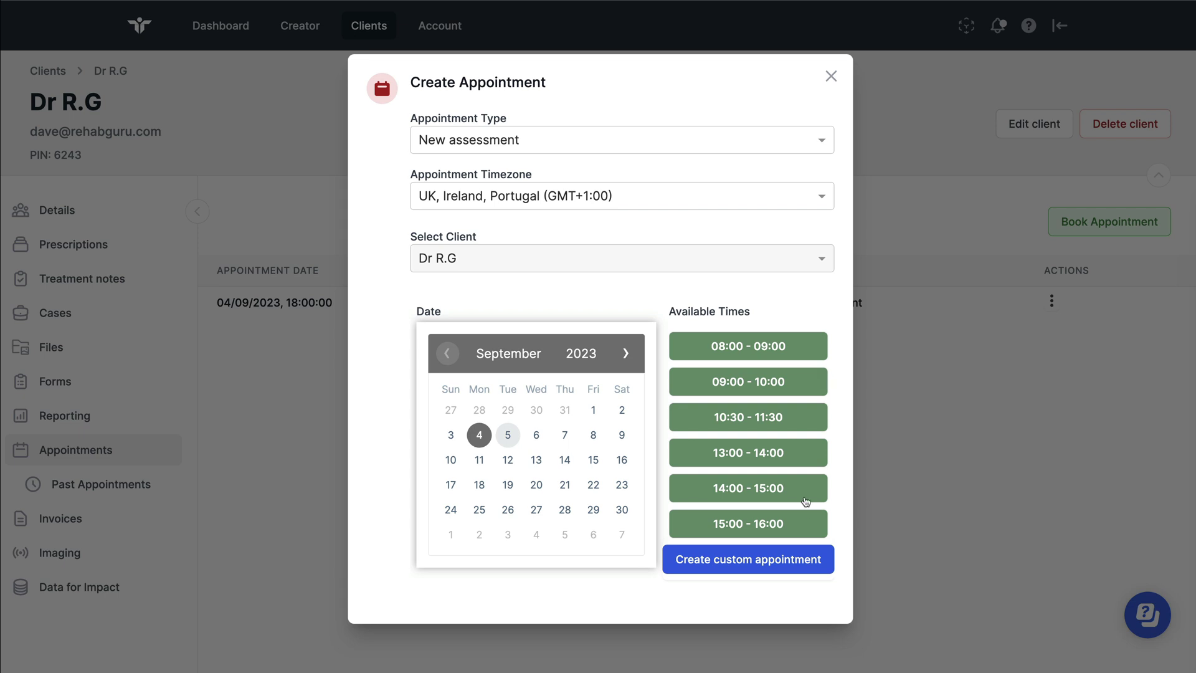
pyautogui.moveTo(841, 564); pyautogui.dragTo(692, 556)
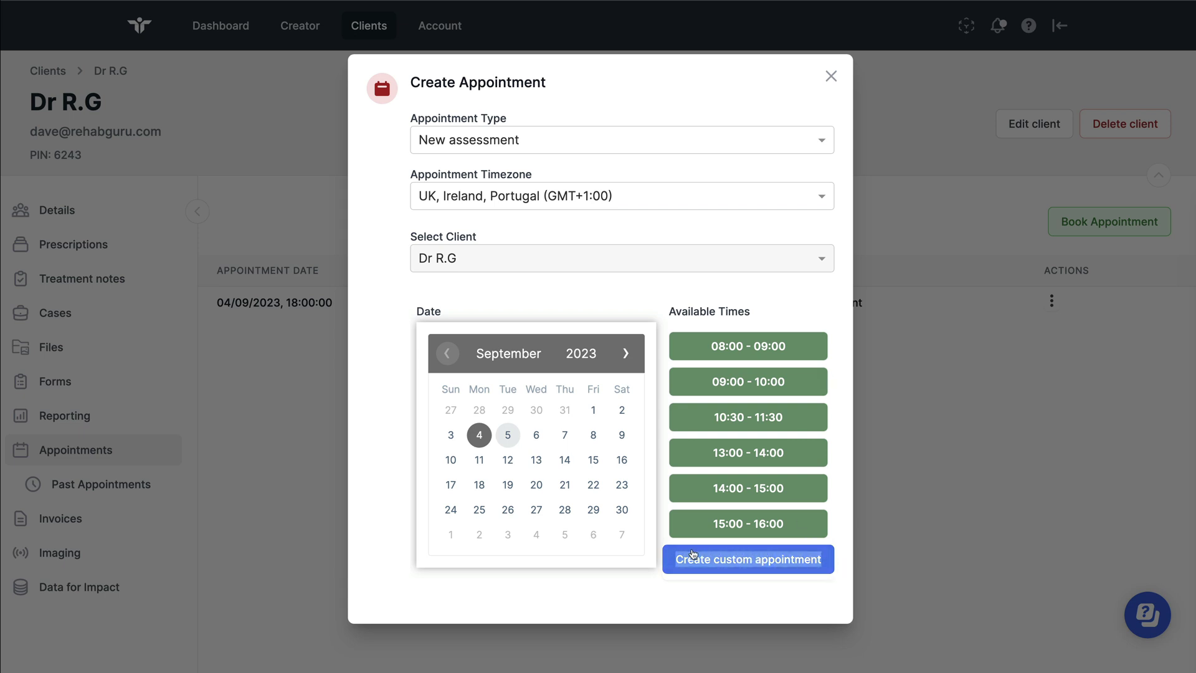
pyautogui.click(763, 426)
pyautogui.click(798, 599)
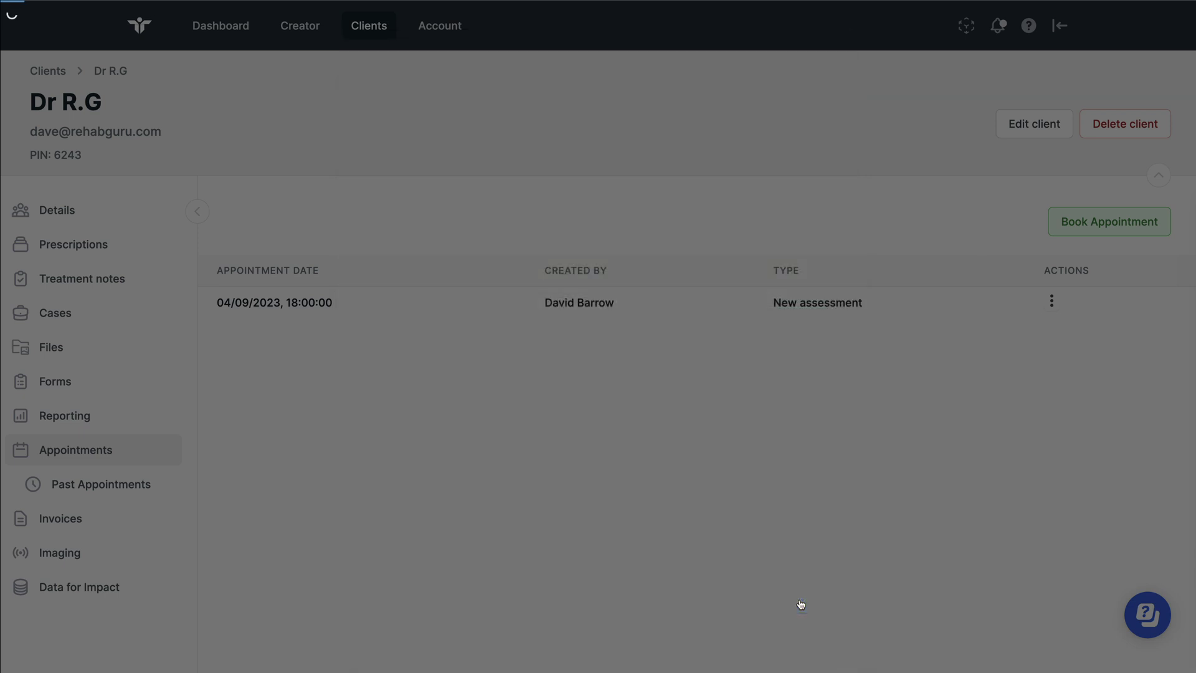